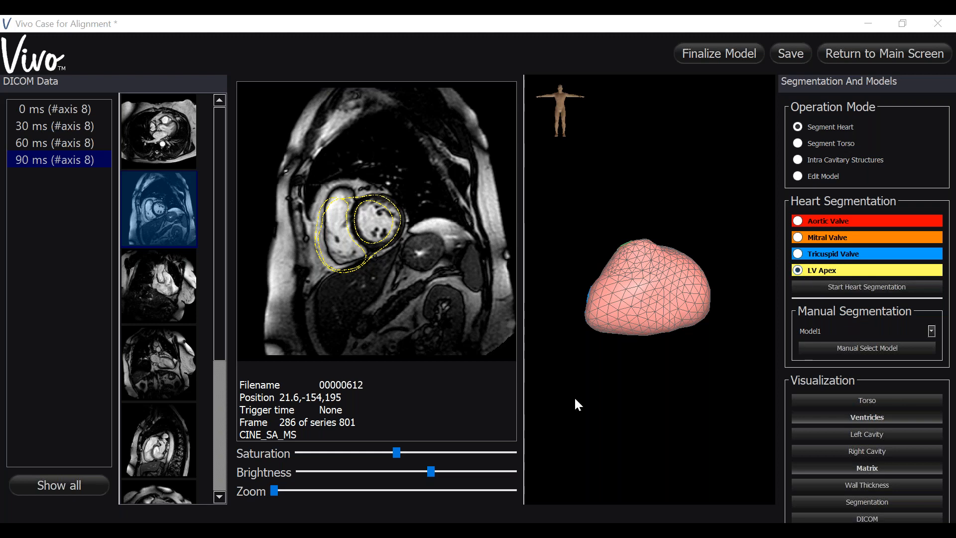
# Step: Switch the operation mode to Edit Model for the ventricles and select the CINE_SA_MS short-axis series
pyautogui.moveTo(572, 401); pyautogui.dragTo(655, 347)
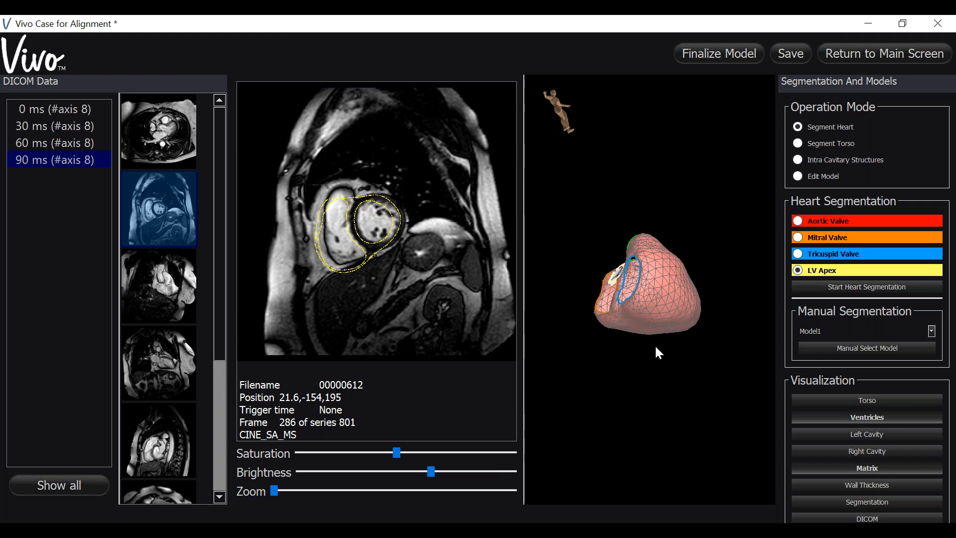
pyautogui.moveTo(612, 405); pyautogui.dragTo(695, 408)
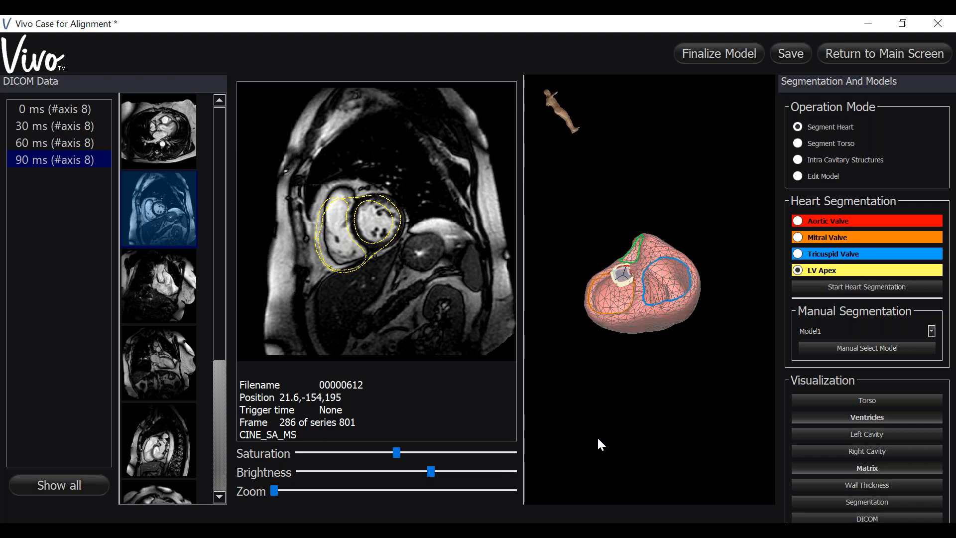
pyautogui.moveTo(598, 438); pyautogui.dragTo(586, 382)
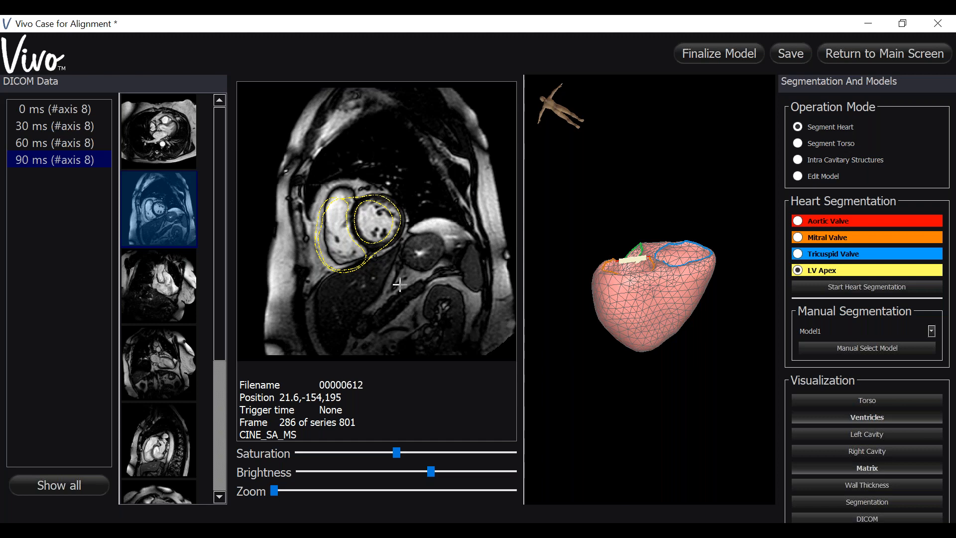
pyautogui.click(795, 175)
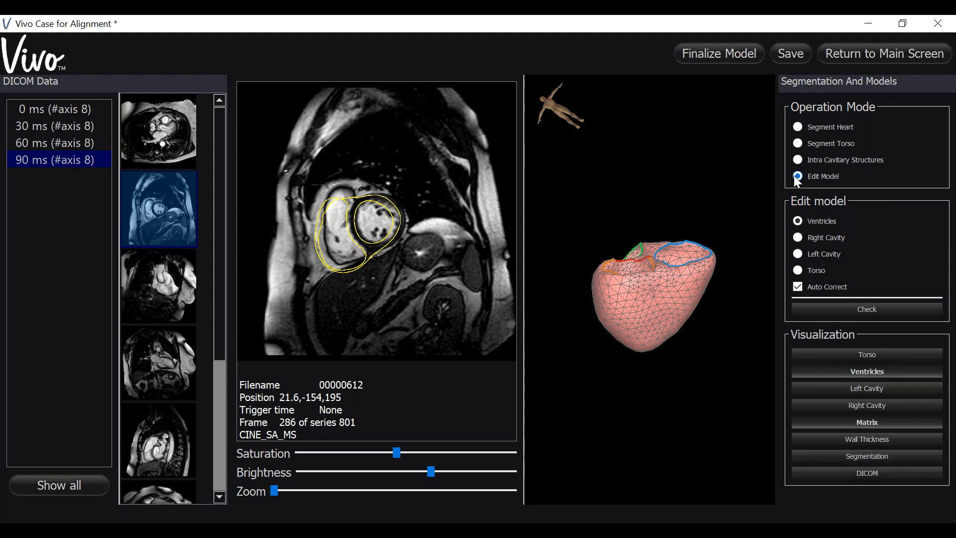
pyautogui.click(186, 212)
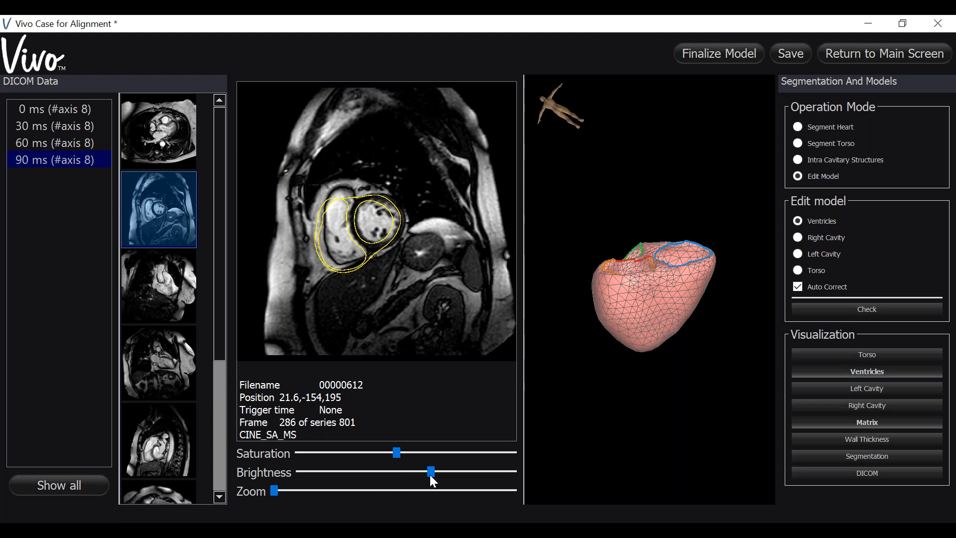
# Step: Adjust the brightness and saturation of the short-axis image and widen its image view
pyautogui.moveTo(430, 473); pyautogui.dragTo(478, 471)
pyautogui.moveTo(396, 454); pyautogui.dragTo(407, 437)
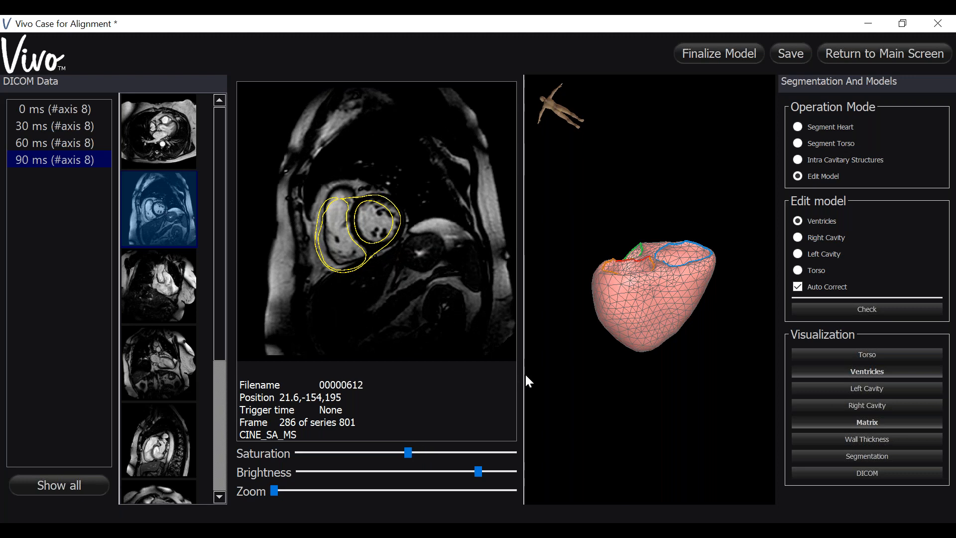
pyautogui.moveTo(522, 374); pyautogui.dragTo(596, 393)
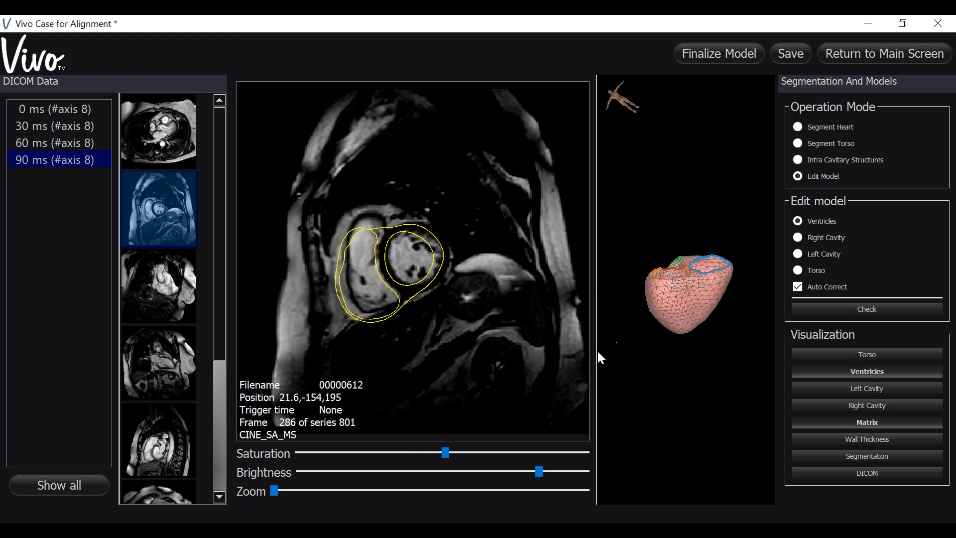
pyautogui.moveTo(596, 352); pyautogui.dragTo(645, 365)
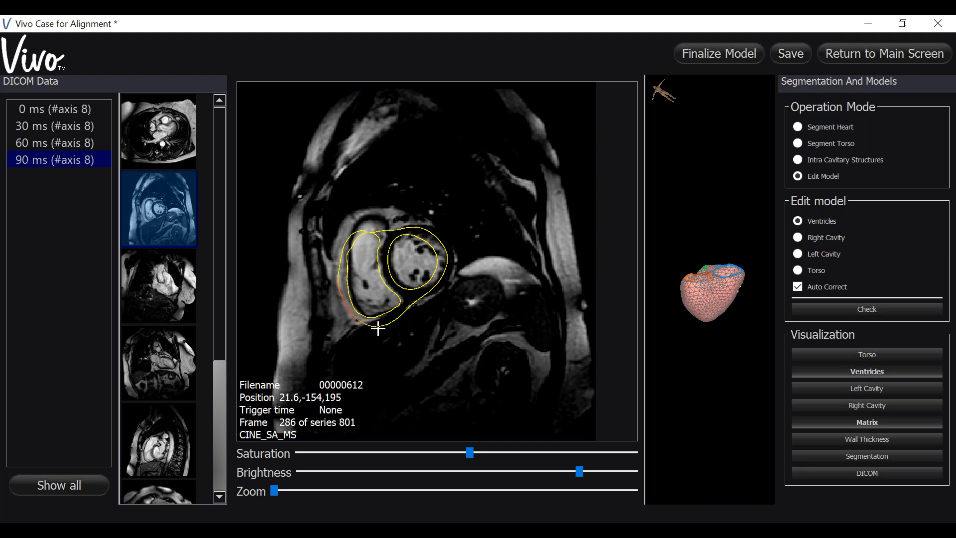
# Step: On short-axis frame 286, move the inferior right ventricular contour inward and the left ventricular free wall outward to match the image
pyautogui.moveTo(385, 326); pyautogui.dragTo(383, 319)
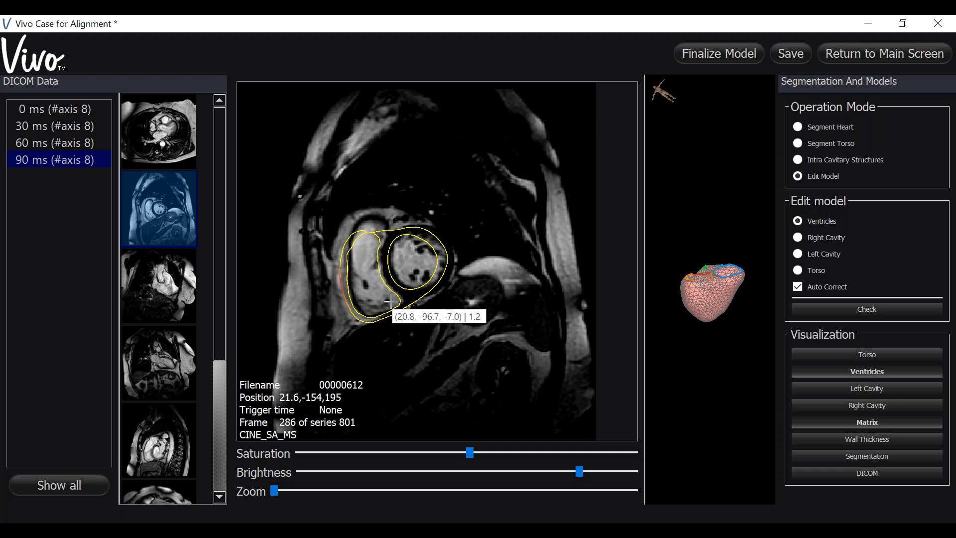
pyautogui.moveTo(432, 288)
pyautogui.mouseDown()
pyautogui.moveTo(451, 263)
pyautogui.moveTo(448, 244)
pyautogui.moveTo(425, 225)
pyautogui.moveTo(438, 244)
pyautogui.moveTo(438, 276)
pyautogui.moveTo(450, 272)
pyautogui.mouseUp()
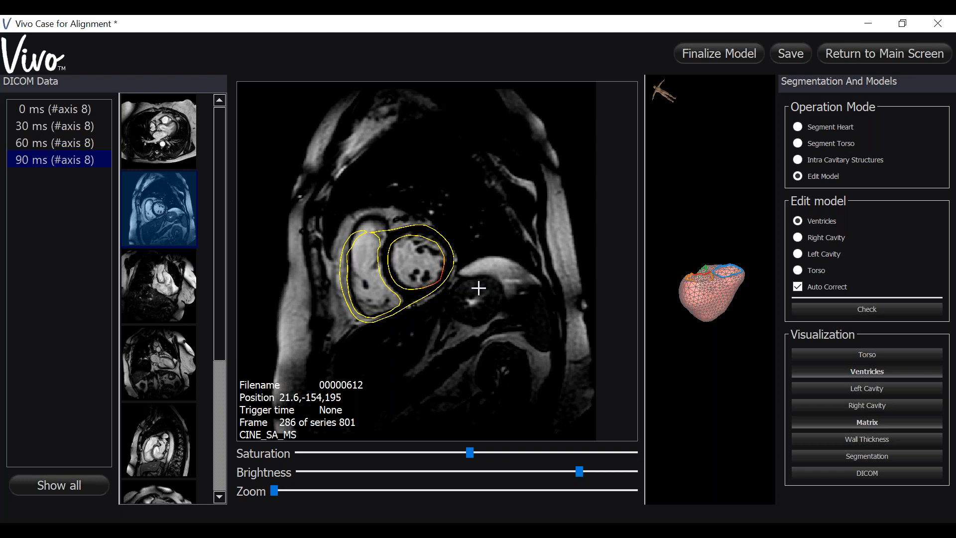
# Step: On short-axis frame 366, push the left ventricular free wall outward and refine the right ventricular free and inferior wall contours
pyautogui.scroll(-3, 479, 288)
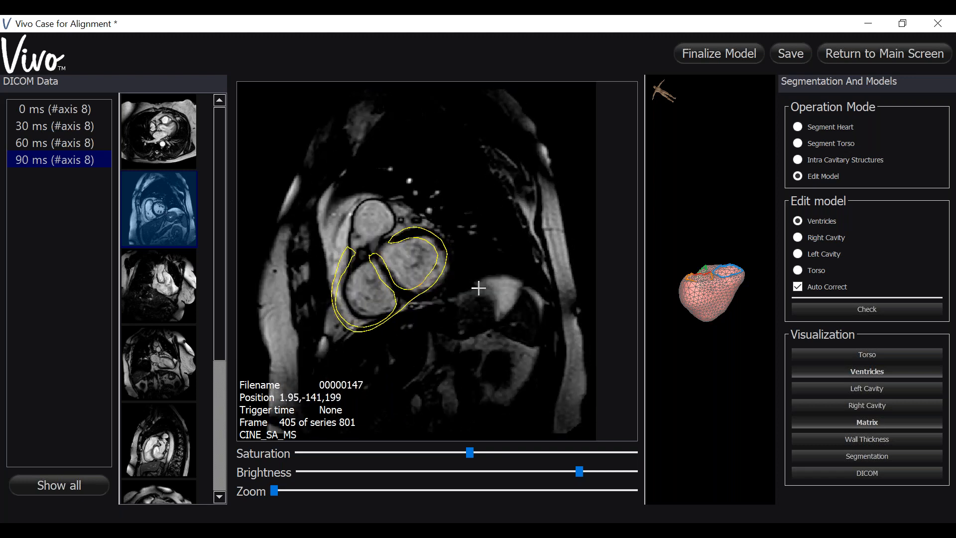
pyautogui.scroll(1, 478, 288)
pyautogui.scroll(1, 478, 288)
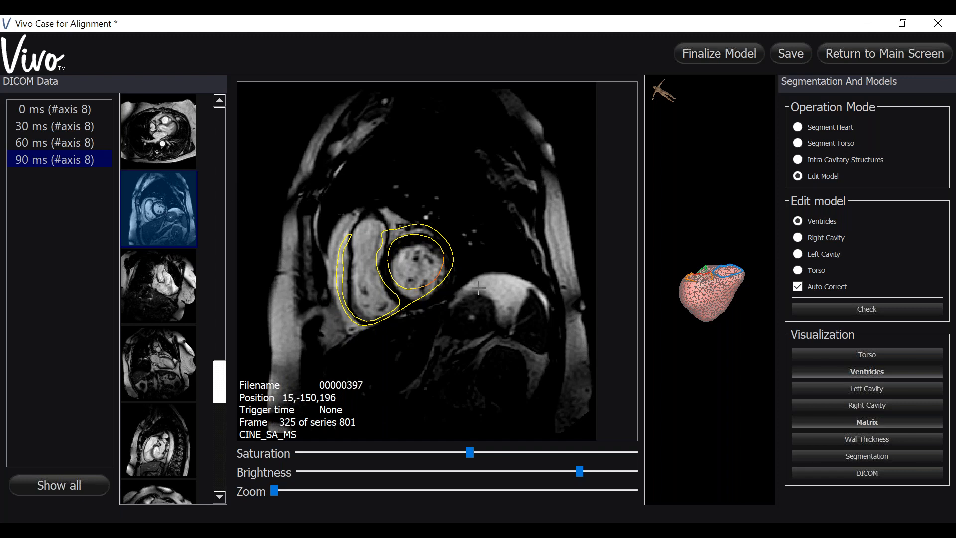
pyautogui.scroll(-1, 478, 288)
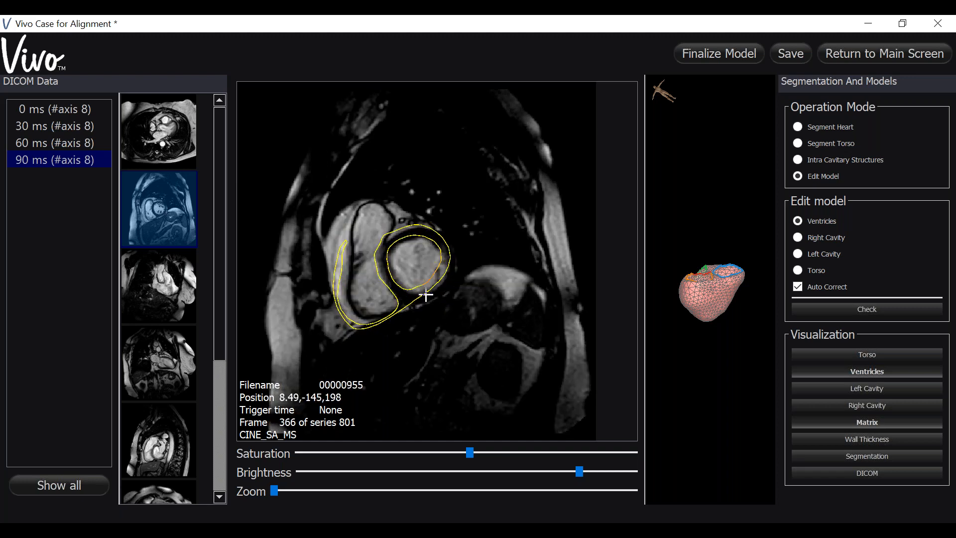
pyautogui.moveTo(428, 297)
pyautogui.mouseDown()
pyautogui.moveTo(448, 269)
pyautogui.moveTo(442, 293)
pyautogui.mouseUp()
pyautogui.moveTo(362, 317)
pyautogui.mouseDown()
pyautogui.moveTo(345, 294)
pyautogui.moveTo(349, 266)
pyautogui.moveTo(333, 283)
pyautogui.moveTo(343, 296)
pyautogui.moveTo(335, 305)
pyautogui.moveTo(357, 329)
pyautogui.moveTo(340, 259)
pyautogui.mouseUp()
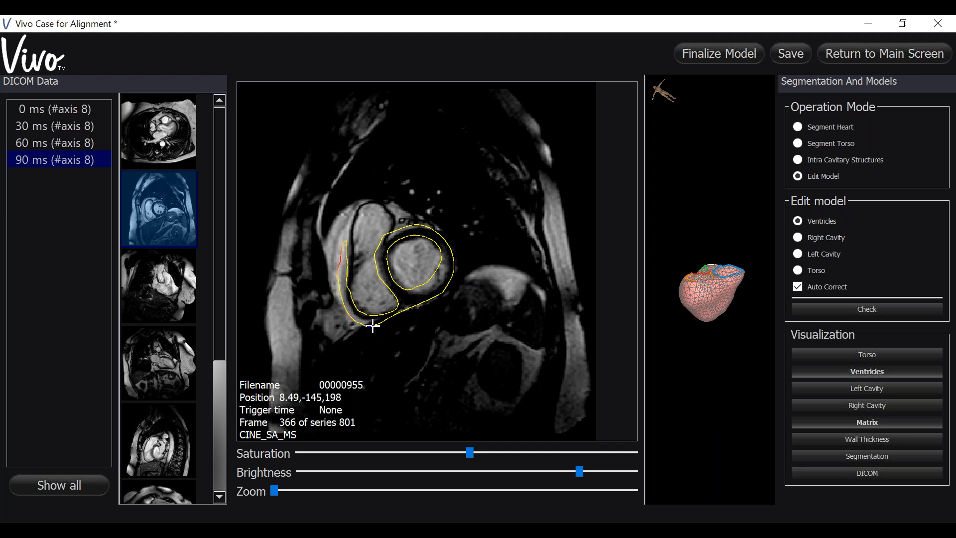
pyautogui.moveTo(372, 325); pyautogui.dragTo(371, 323)
pyautogui.moveTo(432, 277)
pyautogui.mouseDown()
pyautogui.moveTo(445, 263)
pyautogui.moveTo(446, 273)
pyautogui.mouseUp()
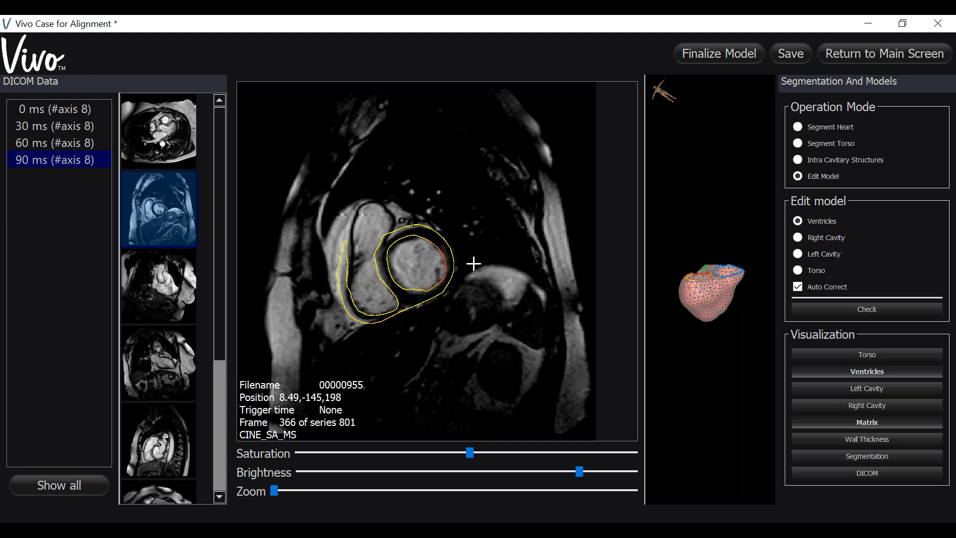
# Step: Examine the ventricular contours against the heart borders across the CINE_SA_MS short-axis slices
pyautogui.scroll(-1, 473, 264)
pyautogui.scroll(-1, 473, 264)
pyautogui.scroll(3, 473, 264)
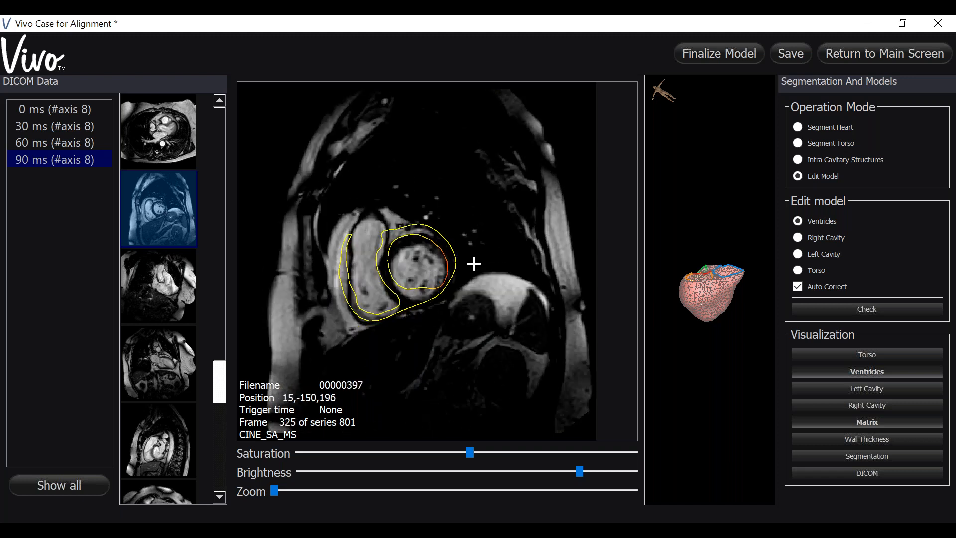
pyautogui.scroll(1, 473, 263)
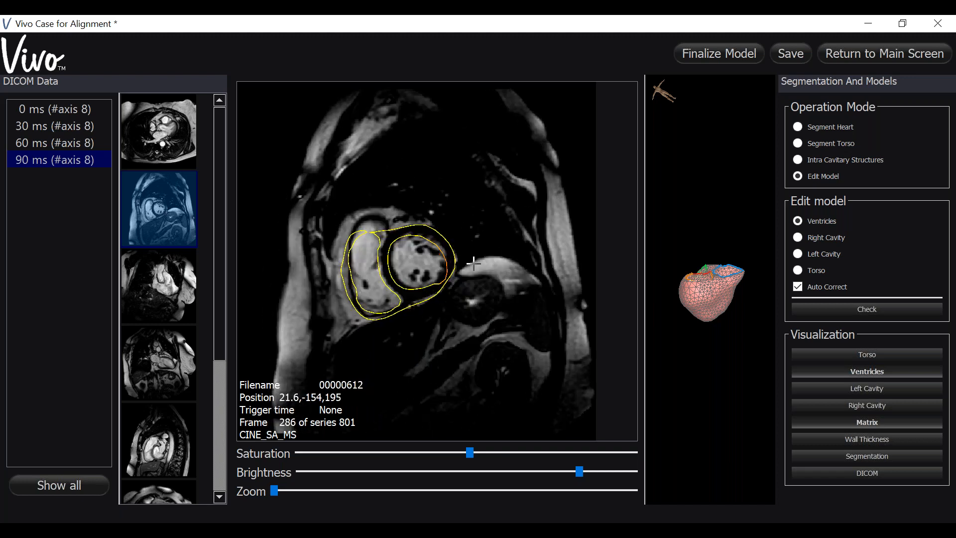
pyautogui.scroll(1, 473, 262)
pyautogui.scroll(1, 473, 263)
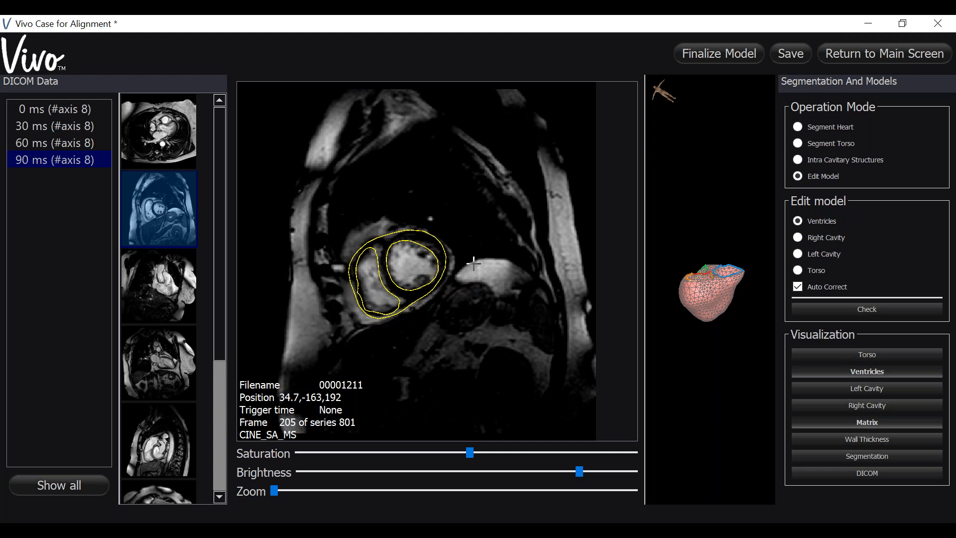
pyautogui.scroll(1, 473, 262)
pyautogui.scroll(-2, 473, 262)
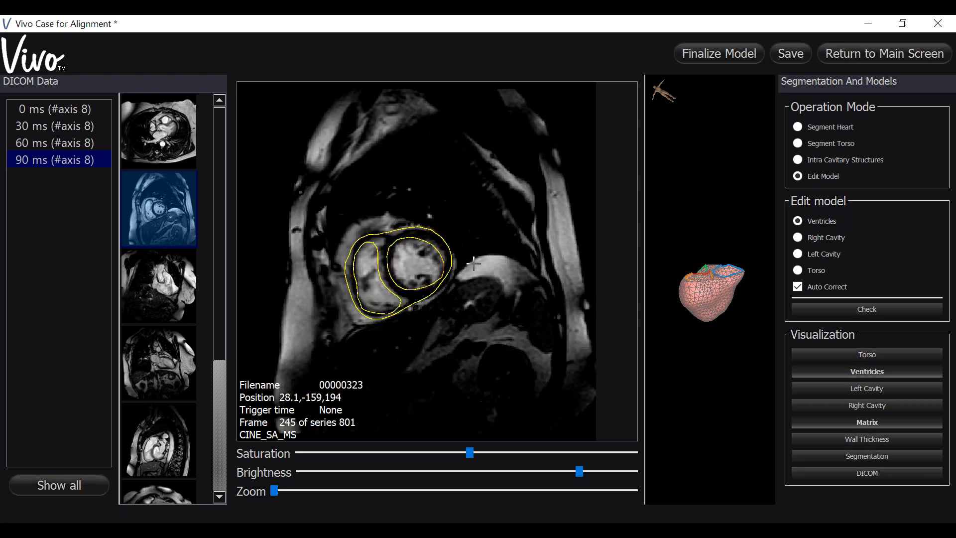
pyautogui.scroll(-4, 474, 262)
pyautogui.scroll(2, 473, 262)
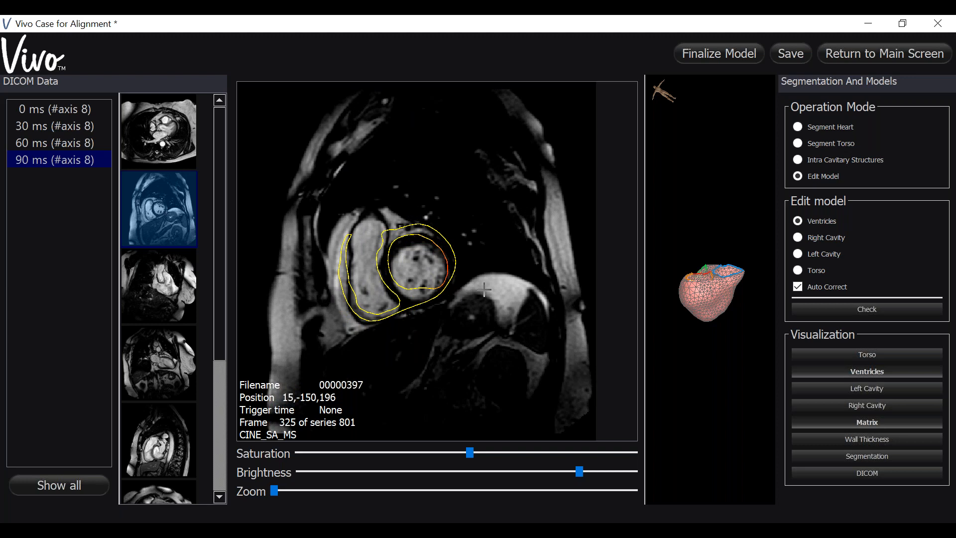
pyautogui.scroll(-1, 483, 288)
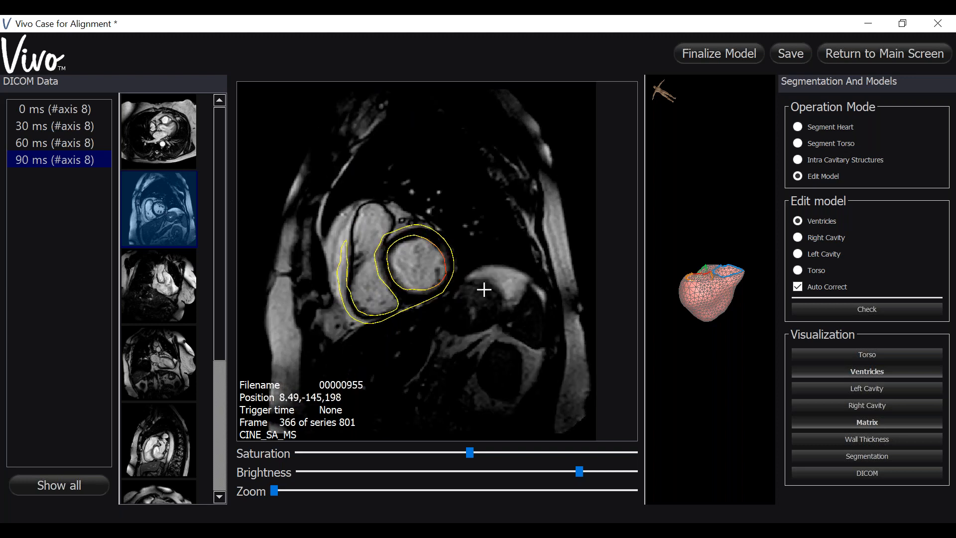
pyautogui.scroll(-2, 484, 289)
pyautogui.scroll(3, 483, 289)
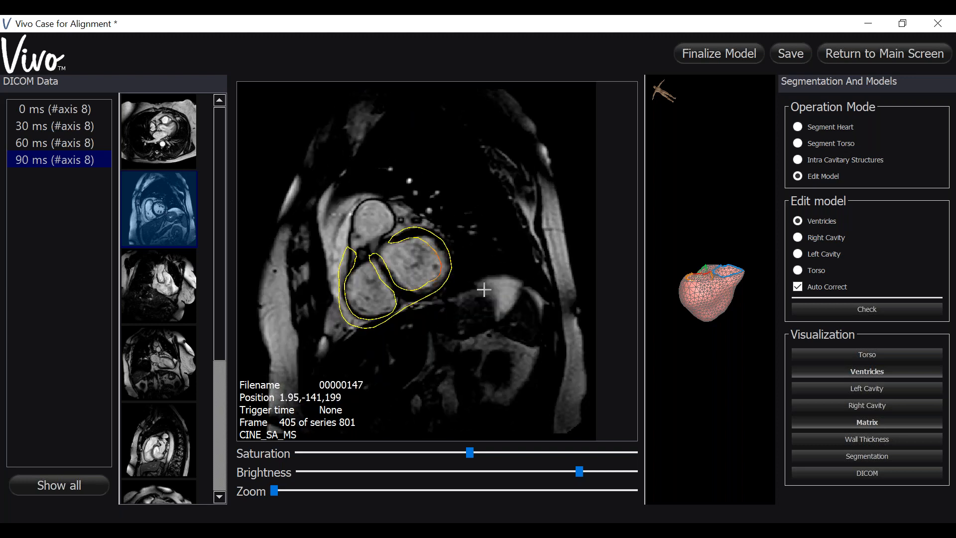
pyautogui.scroll(2, 483, 289)
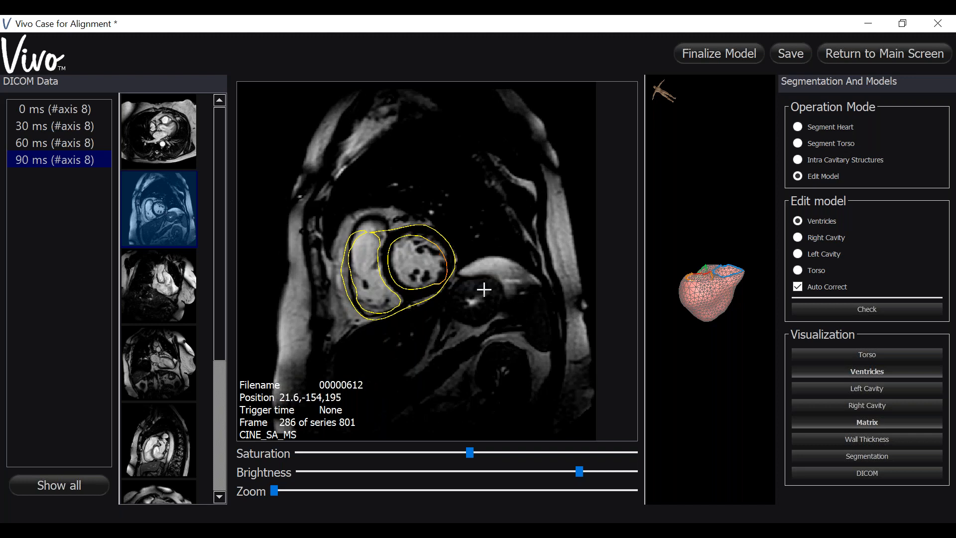
pyautogui.scroll(4, 484, 289)
pyautogui.scroll(-2, 483, 289)
pyautogui.scroll(-2, 483, 289)
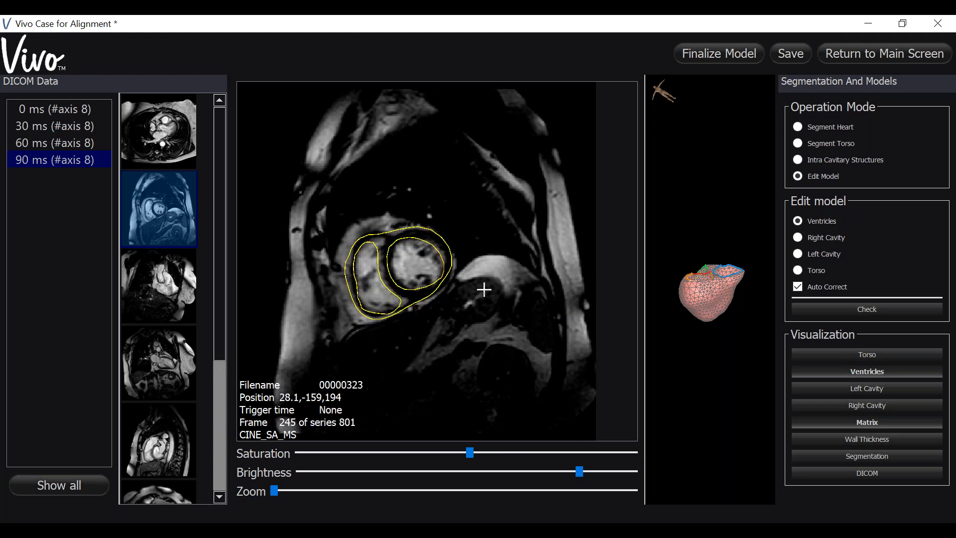
pyautogui.scroll(-2, 484, 288)
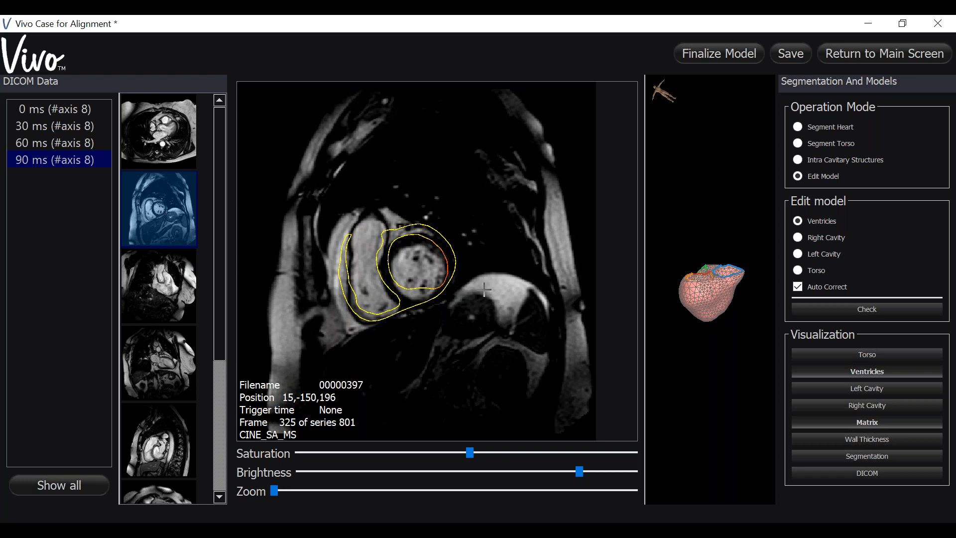
pyautogui.scroll(-1, 483, 288)
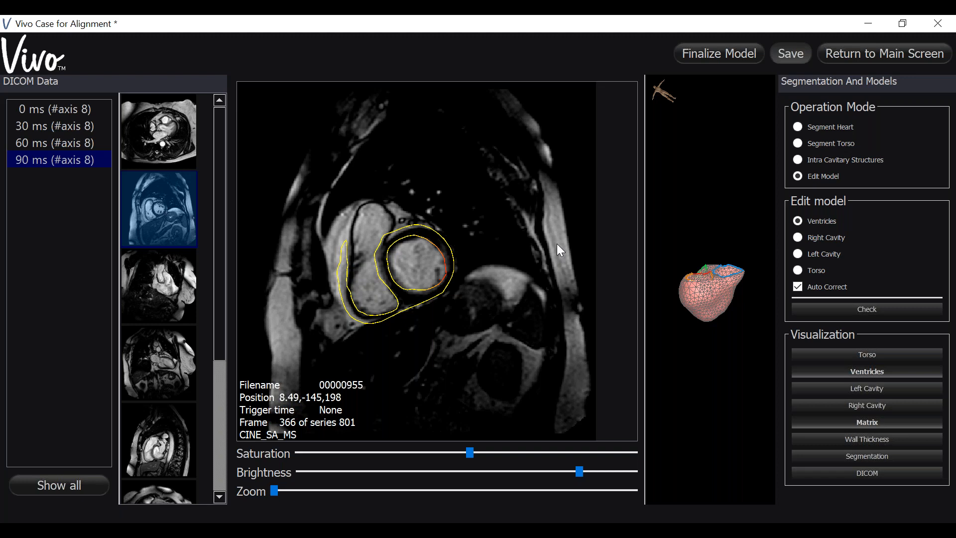
# Step: Save the case with the edited ventricle contours
pyautogui.hotkey('ctrl', 's')
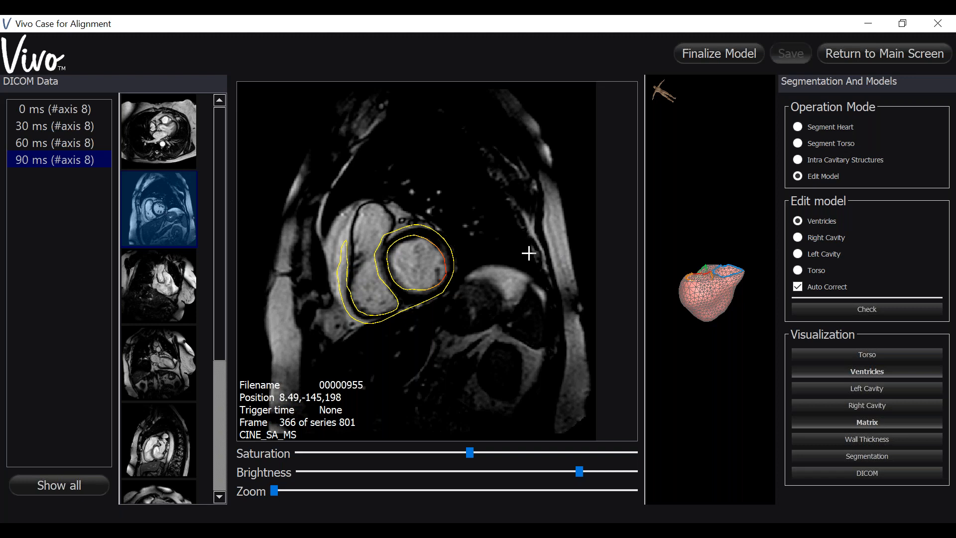
pyautogui.moveTo(529, 253)
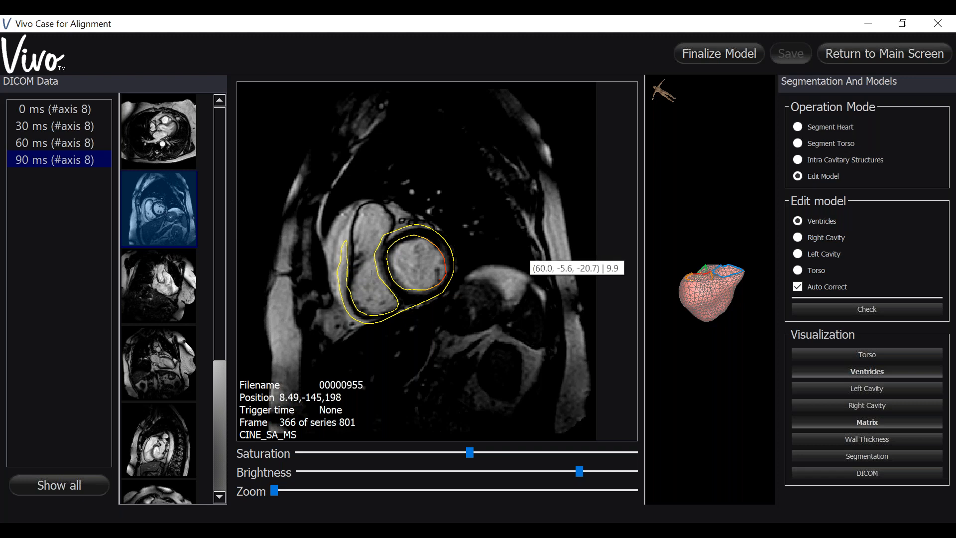
# Step: Reshape the right ventricular free wall contour in the CINE_4CH series, pulling its basal end inward
pyautogui.click(169, 364)
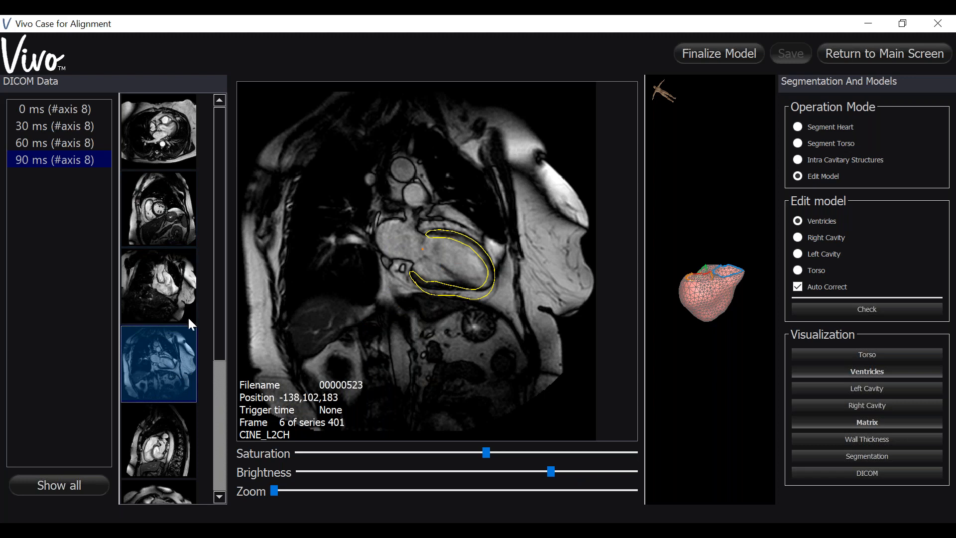
pyautogui.scroll(-3, 187, 315)
pyautogui.click(142, 307)
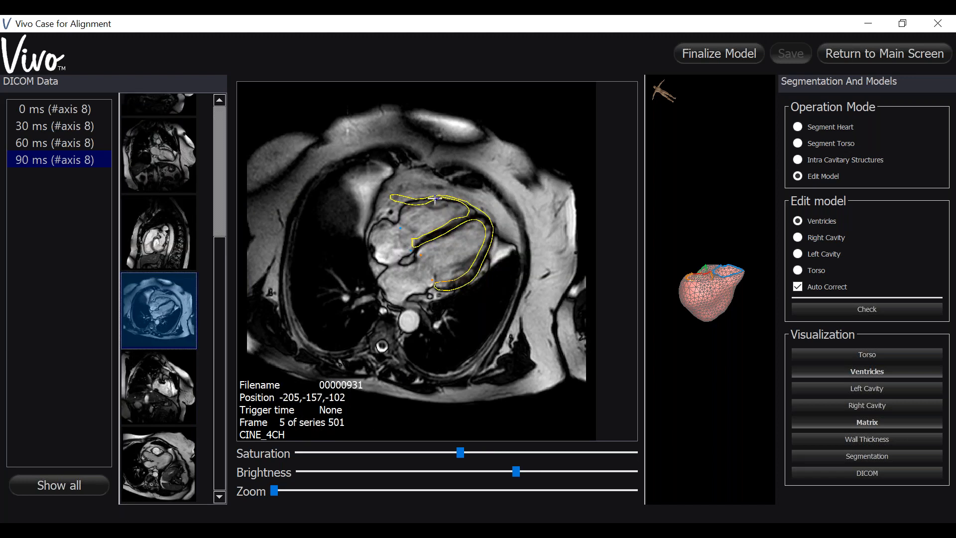
pyautogui.click(445, 201)
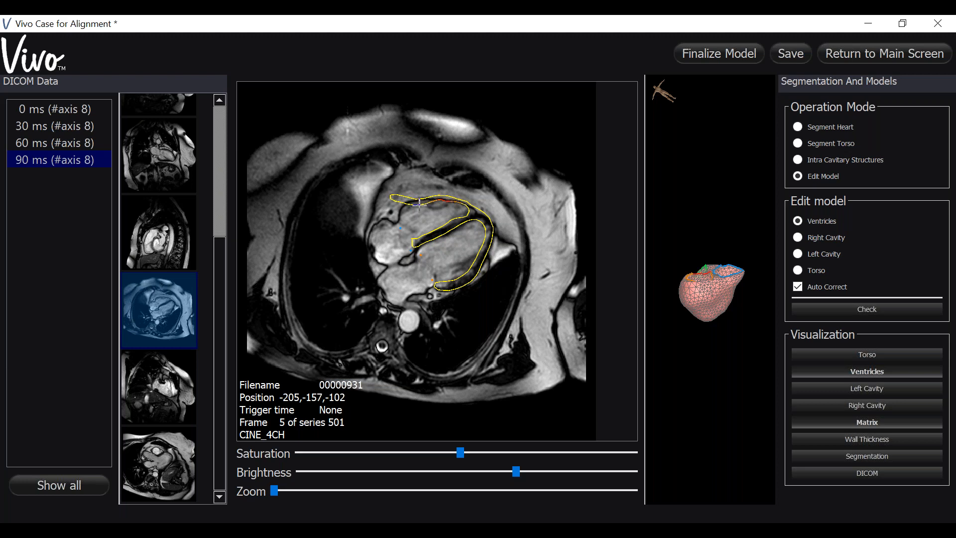
pyautogui.moveTo(393, 200)
pyautogui.mouseDown()
pyautogui.moveTo(398, 212)
pyautogui.moveTo(395, 194)
pyautogui.moveTo(426, 194)
pyautogui.moveTo(406, 202)
pyautogui.mouseUp()
pyautogui.click(437, 191)
pyautogui.moveTo(464, 203)
pyautogui.mouseDown()
pyautogui.moveTo(408, 205)
pyautogui.moveTo(424, 202)
pyautogui.mouseUp()
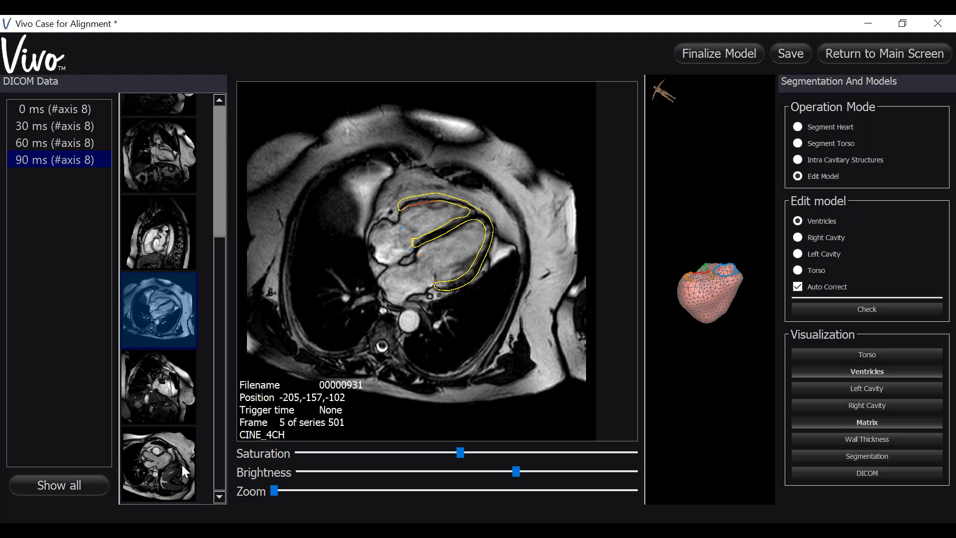
# Step: Adjust the left ventricular posterior wall and the right ventricular outflow contour in the CINE_LVOT series
pyautogui.click(163, 401)
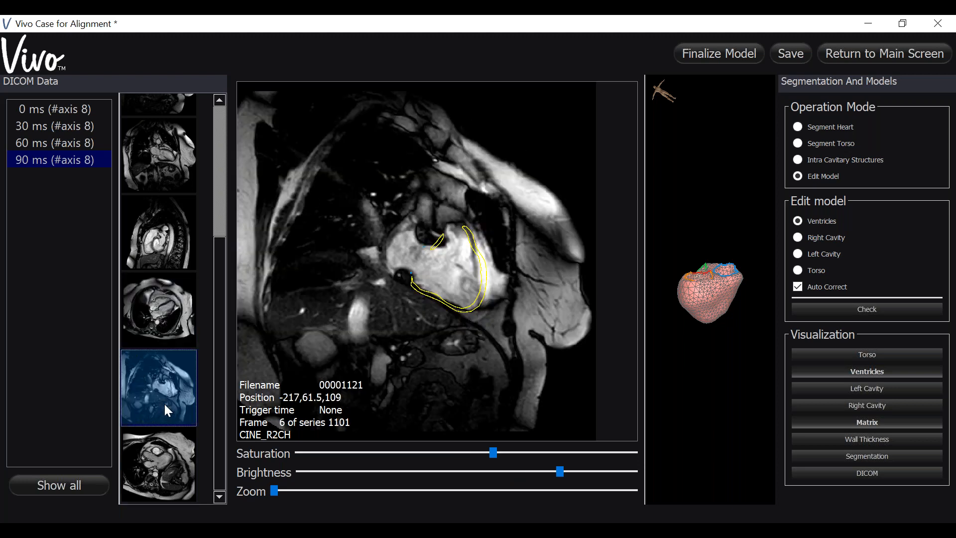
pyautogui.click(162, 462)
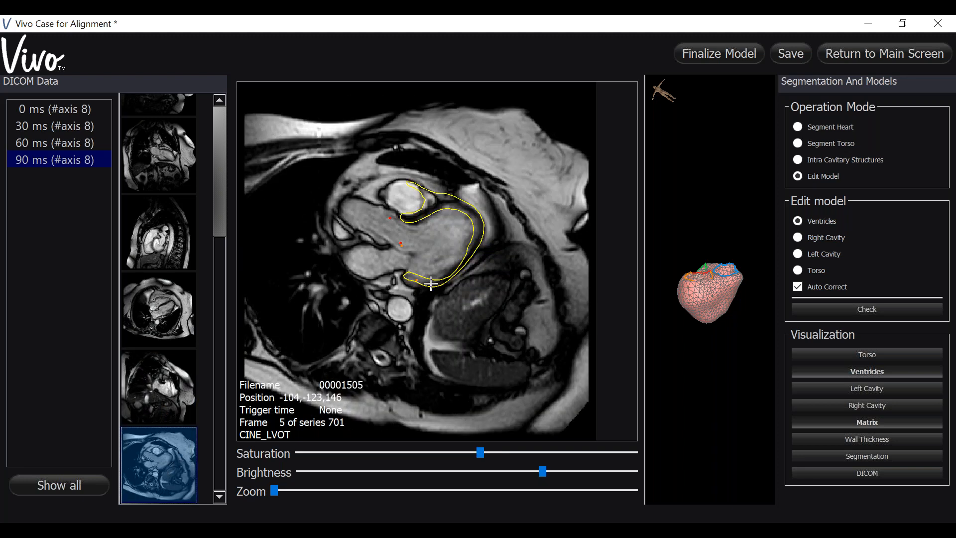
pyautogui.moveTo(447, 273); pyautogui.dragTo(434, 277)
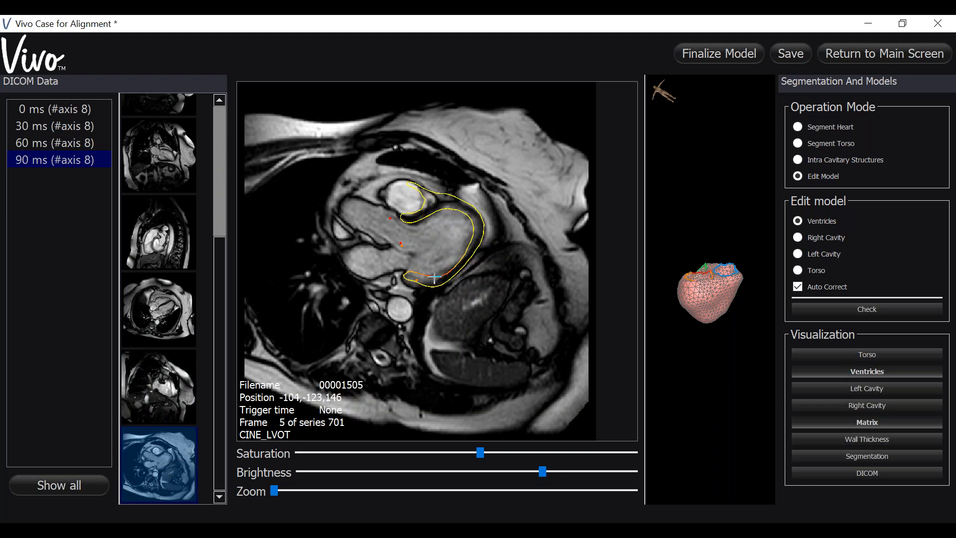
pyautogui.click(435, 193)
pyautogui.moveTo(435, 192); pyautogui.dragTo(424, 208)
# Step: Reopen the CINE_SA_MS short-axis series at frame 325 to recheck the ventricular contours
pyautogui.scroll(5, 167, 222)
pyautogui.click(166, 220)
pyautogui.scroll(-3, 307, 251)
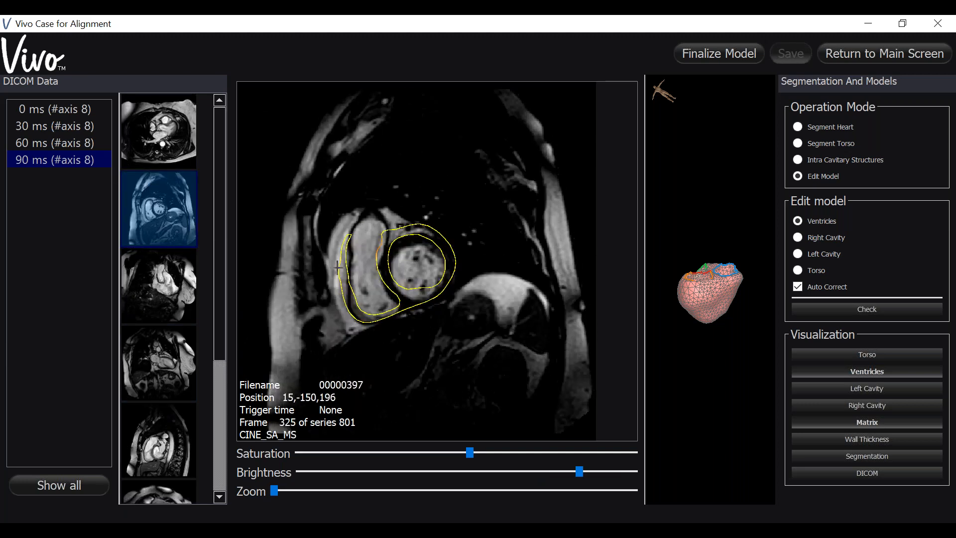
# Step: Review the ventricular contours through the CINE_SA_MS slices and adjust the right ventricular inner wall contour toward the apex
pyautogui.scroll(2, 338, 267)
pyautogui.scroll(-1, 388, 316)
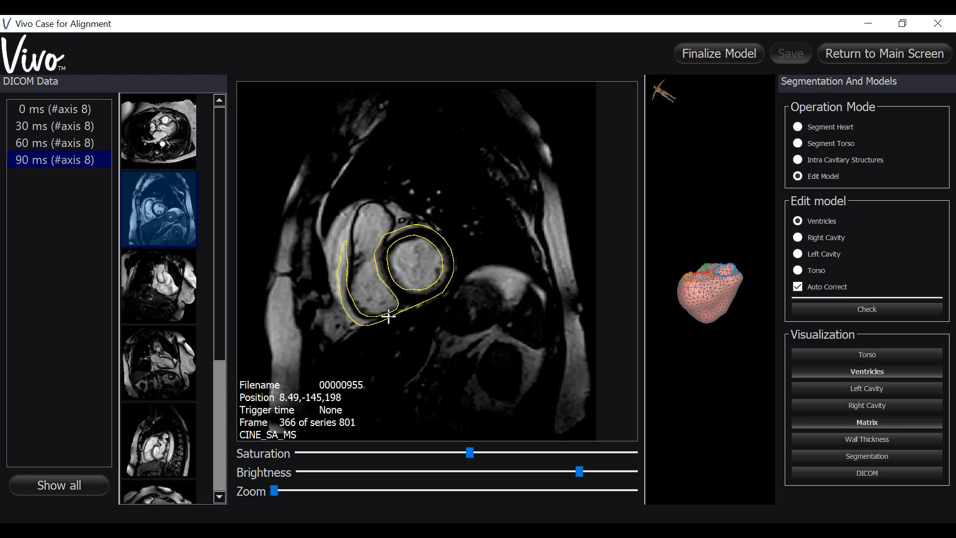
pyautogui.scroll(2, 388, 317)
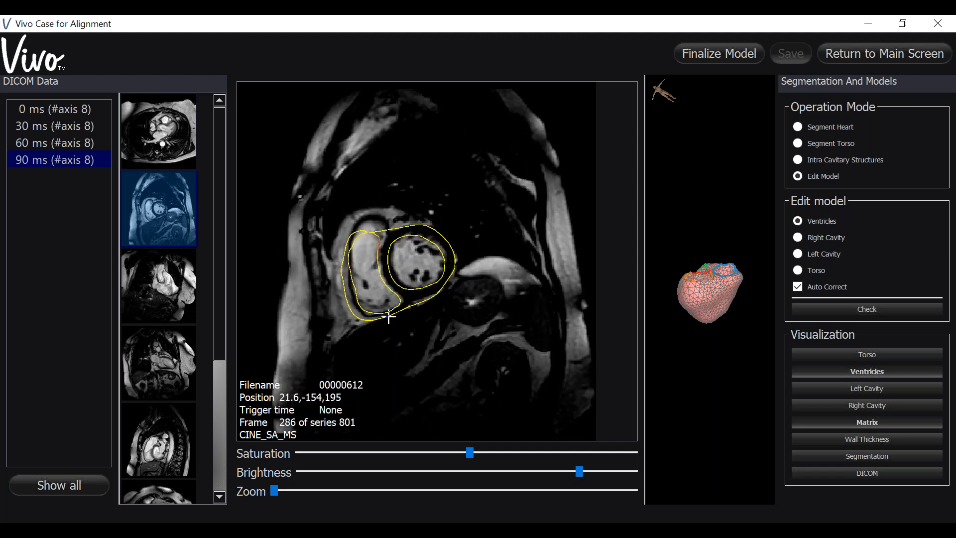
pyautogui.scroll(3, 388, 316)
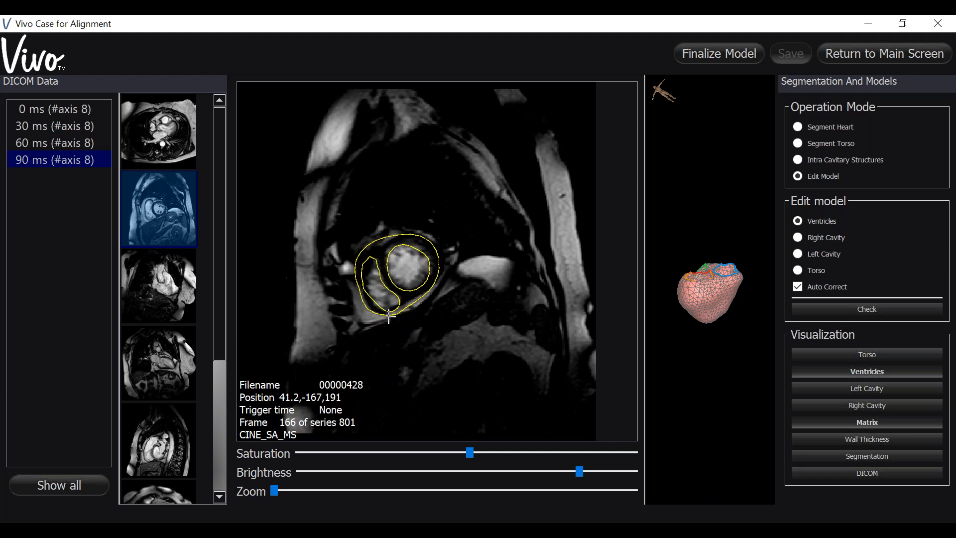
pyautogui.scroll(-5, 388, 316)
pyautogui.scroll(4, 388, 317)
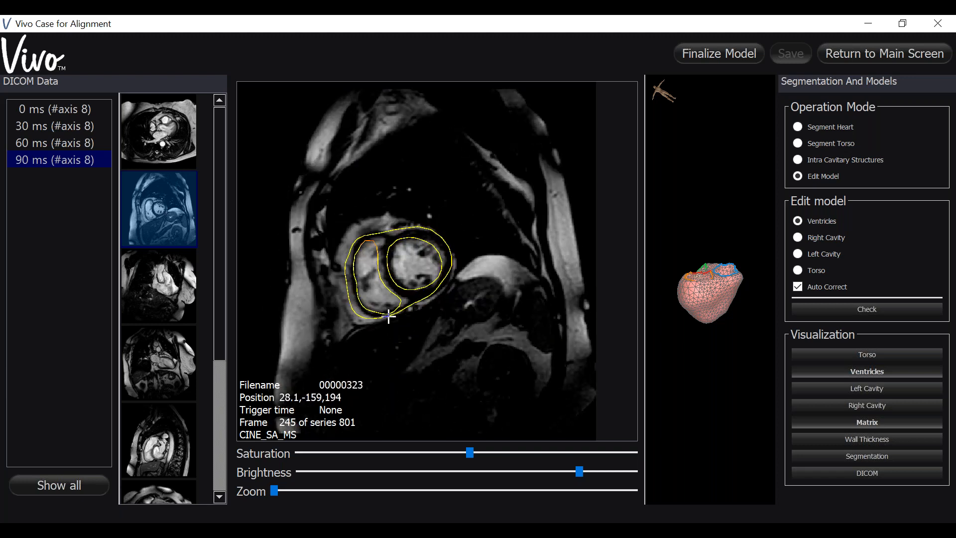
pyautogui.moveTo(367, 252); pyautogui.dragTo(360, 293)
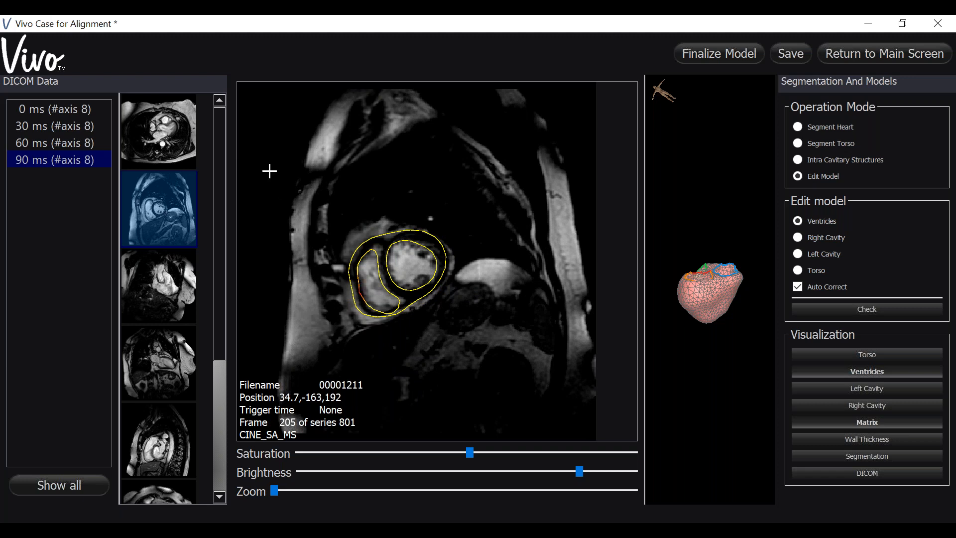
# Step: Pull the right ventricular outflow contours inward around the bright cavity in frame 326 of the CINE_TRA_MS series
pyautogui.click(169, 143)
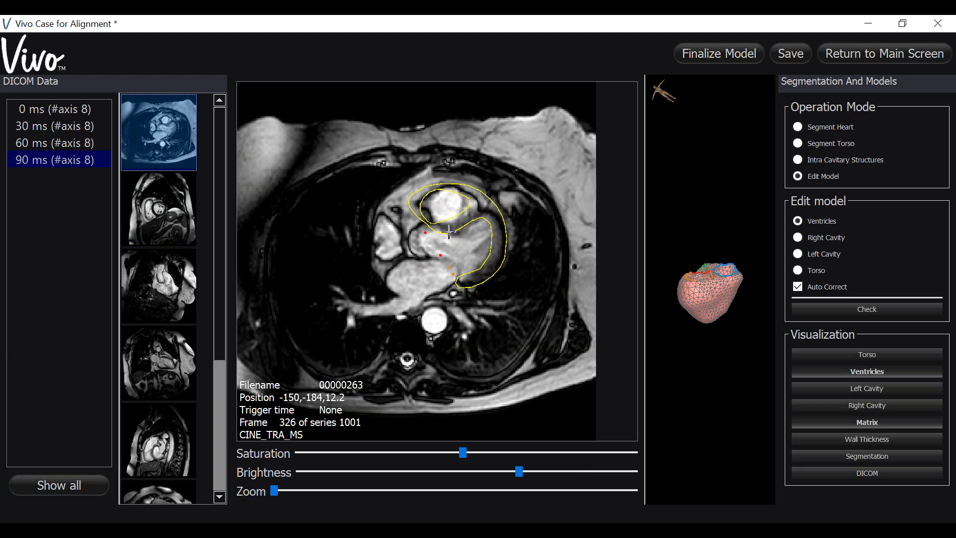
pyautogui.click(421, 205)
pyautogui.moveTo(423, 205); pyautogui.dragTo(435, 218)
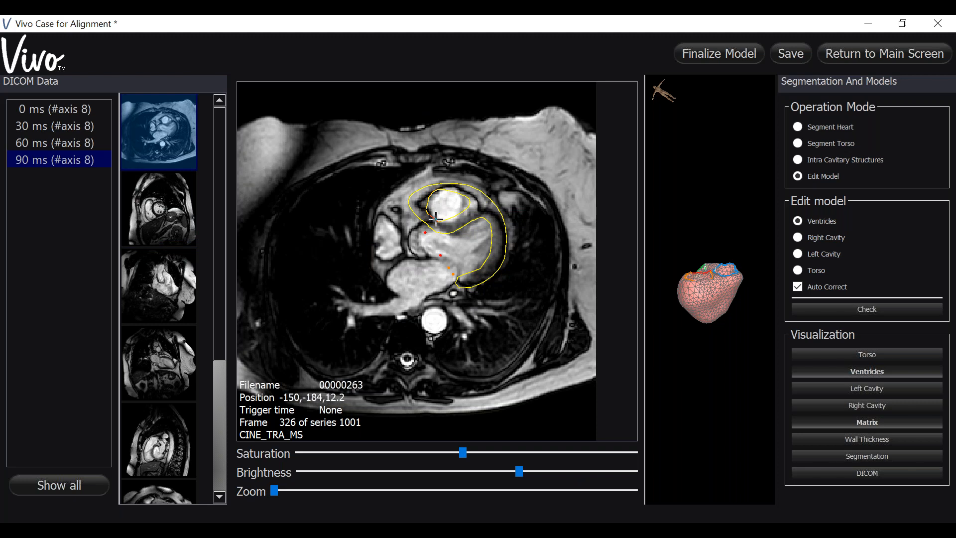
pyautogui.moveTo(757, 357); pyautogui.dragTo(772, 399)
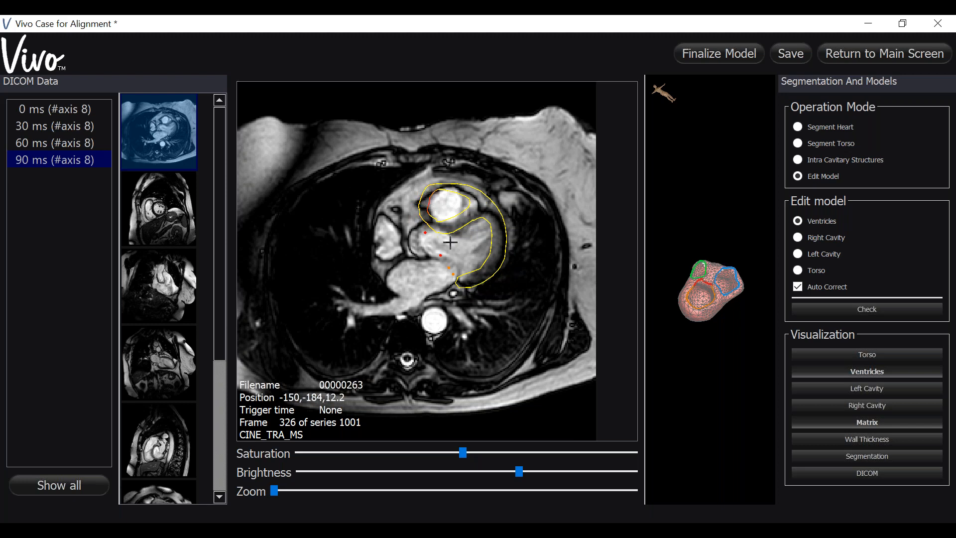
# Step: Check the neighbouring CINE_TRA_MS slices and adjust the basal right ventricular outer wall contour in frame 285
pyautogui.scroll(1, 536, 262)
pyautogui.scroll(-2, 536, 263)
pyautogui.scroll(2, 536, 262)
pyautogui.scroll(-3, 536, 263)
pyautogui.scroll(1, 536, 262)
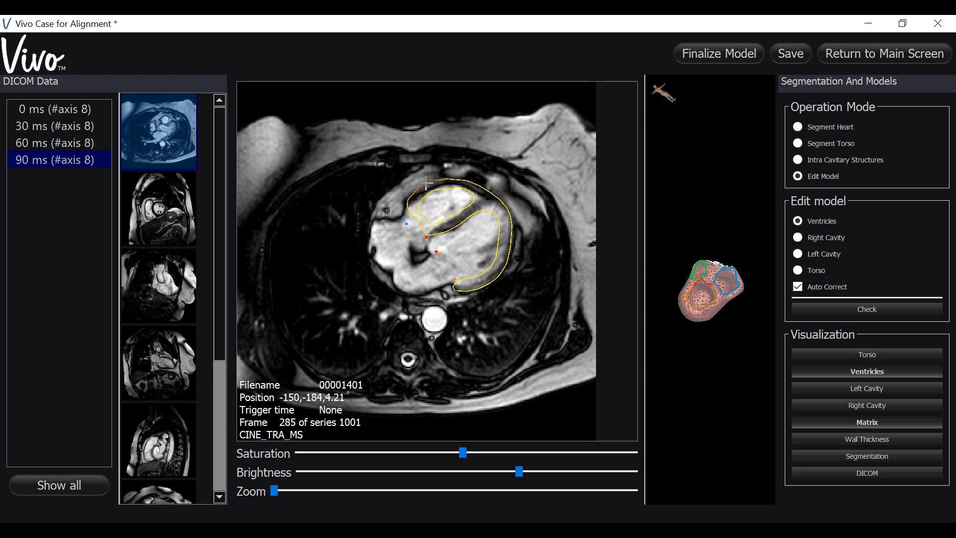
pyautogui.moveTo(408, 206); pyautogui.dragTo(410, 207)
pyautogui.scroll(4, 498, 232)
pyautogui.scroll(-3, 497, 232)
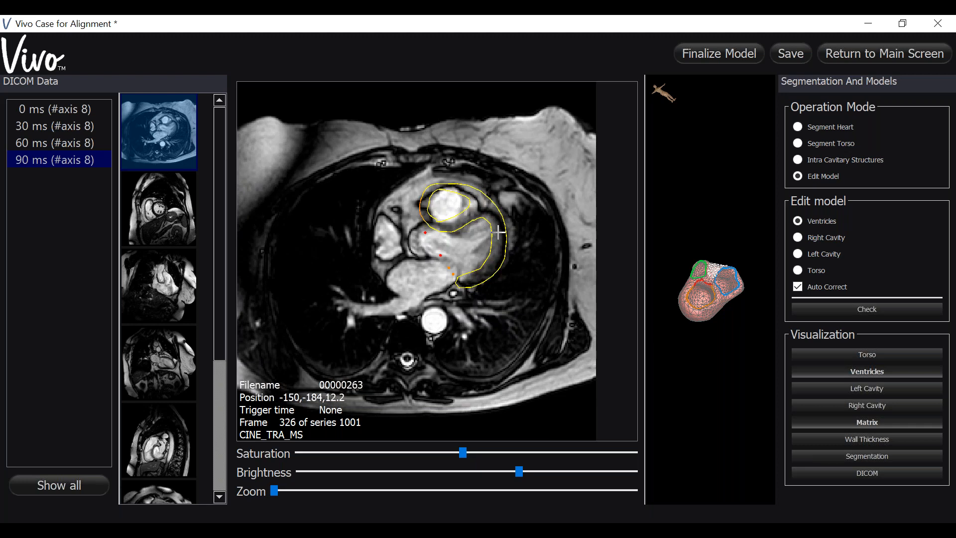
# Step: Reshape the right ventricular inner wall contour near the apex and the basal septum in frame 206 of the CINE_TRA_MS series
pyautogui.scroll(-4, 495, 230)
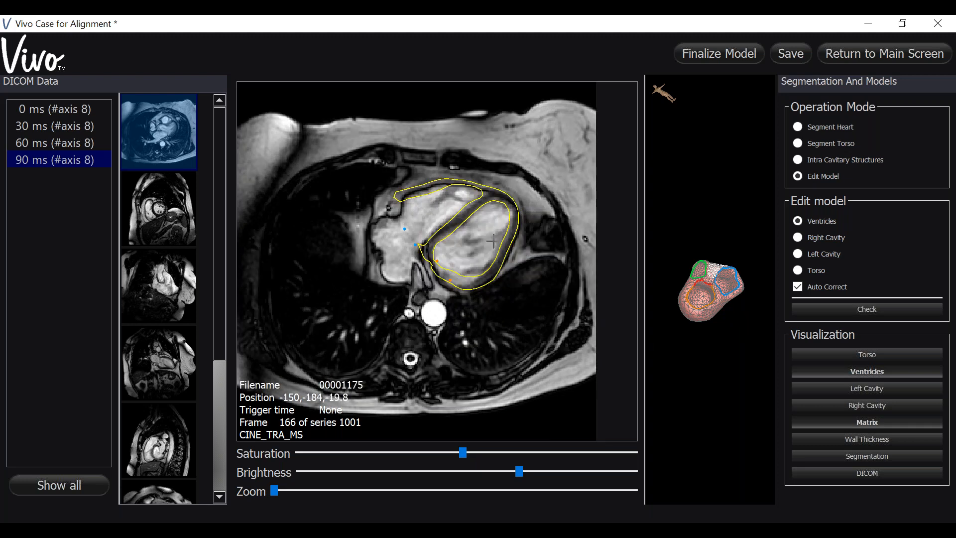
pyautogui.scroll(-3, 495, 234)
pyautogui.scroll(4, 492, 241)
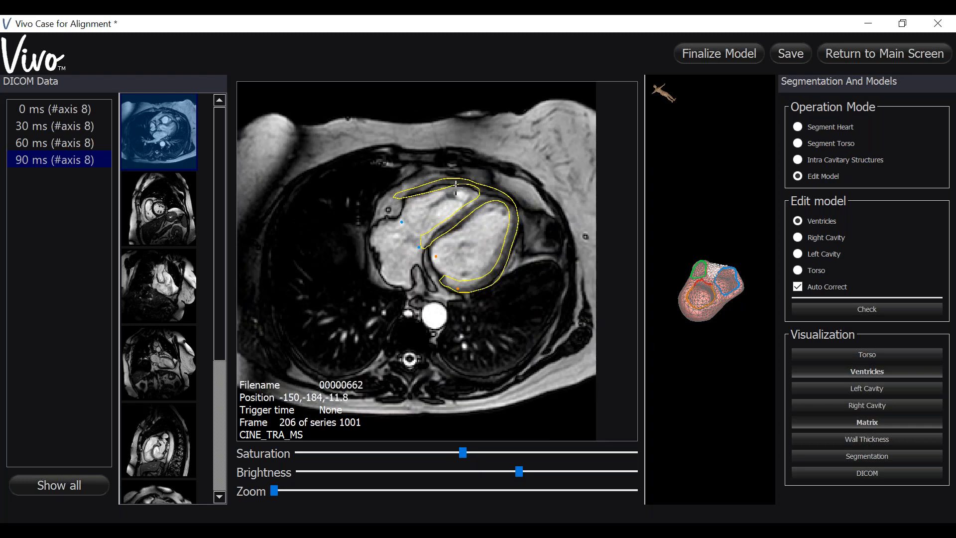
pyautogui.click(442, 187)
pyautogui.moveTo(441, 187); pyautogui.dragTo(474, 193)
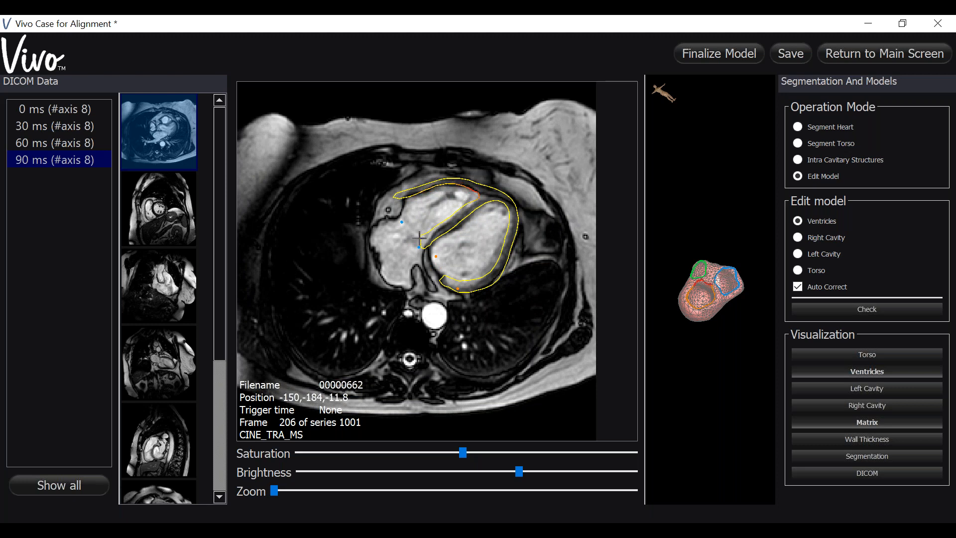
pyautogui.moveTo(419, 236); pyautogui.dragTo(433, 244)
# Step: Adjust the basal end of the right ventricular free wall contour in frame 206 and save the case
pyautogui.scroll(2, 528, 283)
pyautogui.scroll(-2, 528, 283)
pyautogui.moveTo(396, 195); pyautogui.dragTo(406, 196)
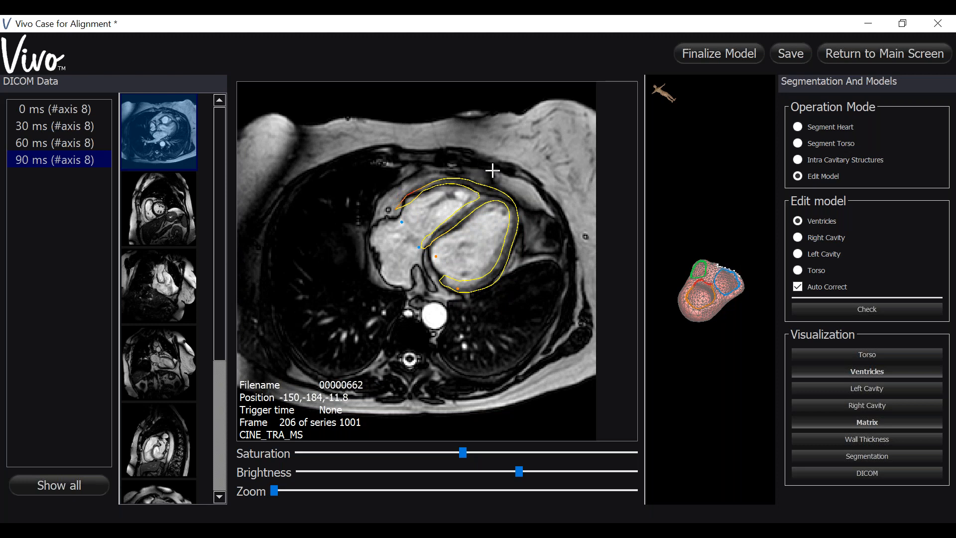
pyautogui.click(793, 48)
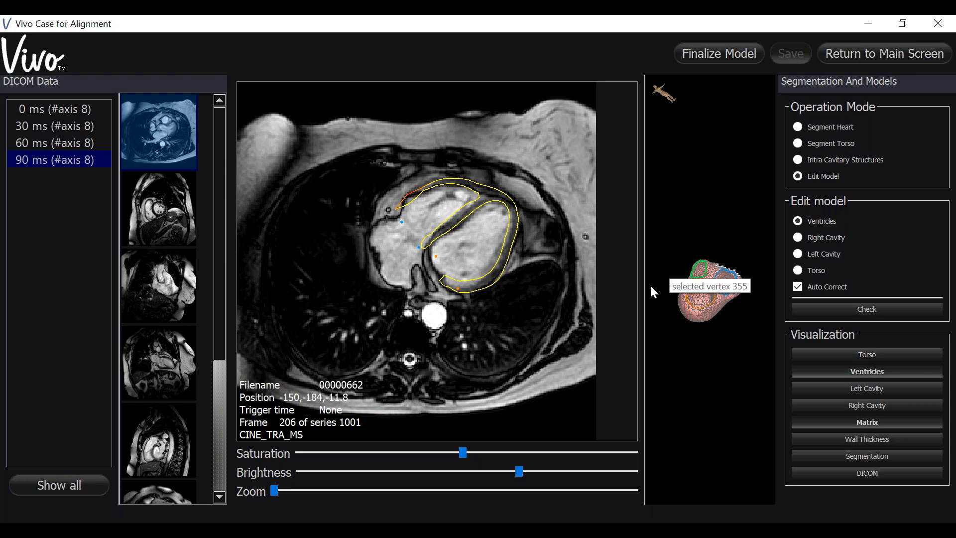
# Step: Enlarge the 3D model view and rotate the ventricles to inspect the valve openings and outer surface
pyautogui.moveTo(642, 284); pyautogui.dragTo(355, 303)
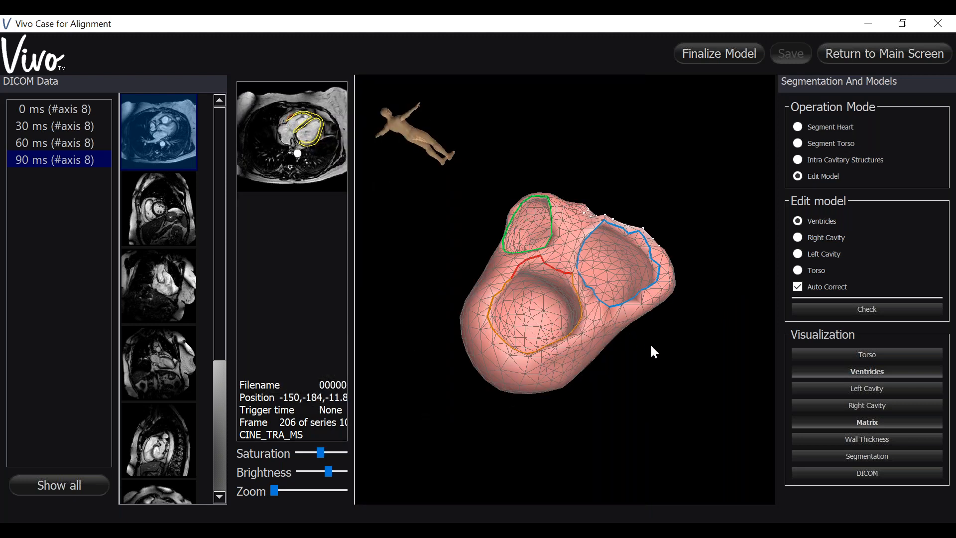
pyautogui.moveTo(633, 361); pyautogui.dragTo(665, 222)
pyautogui.moveTo(544, 366); pyautogui.dragTo(610, 412)
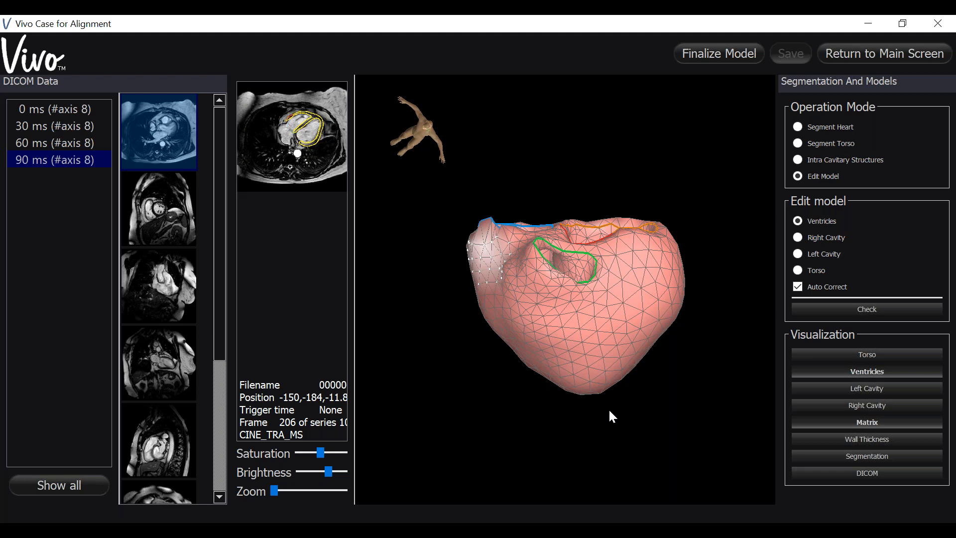
# Step: Display the wall thickness on the ventricle model and examine it around both ventricles
pyautogui.click(811, 441)
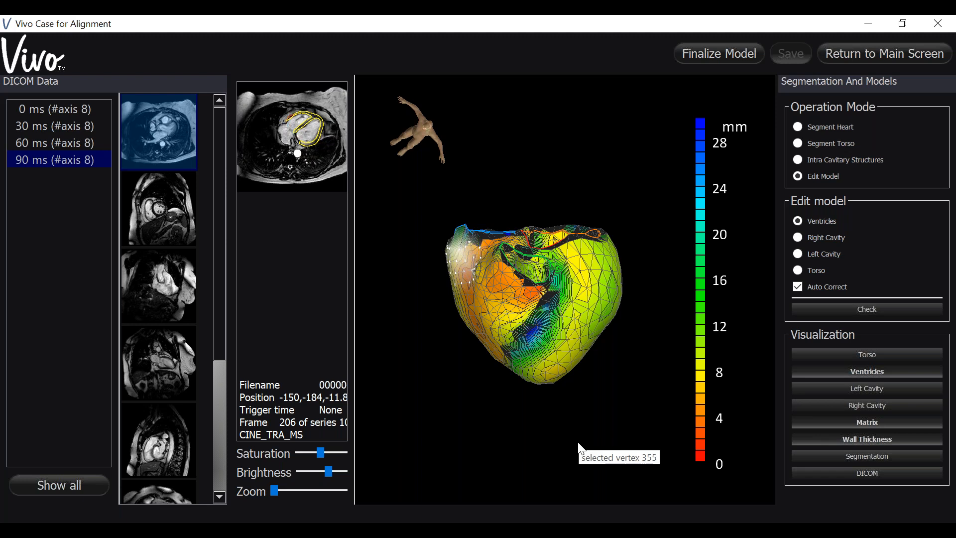
pyautogui.moveTo(580, 422); pyautogui.dragTo(475, 288)
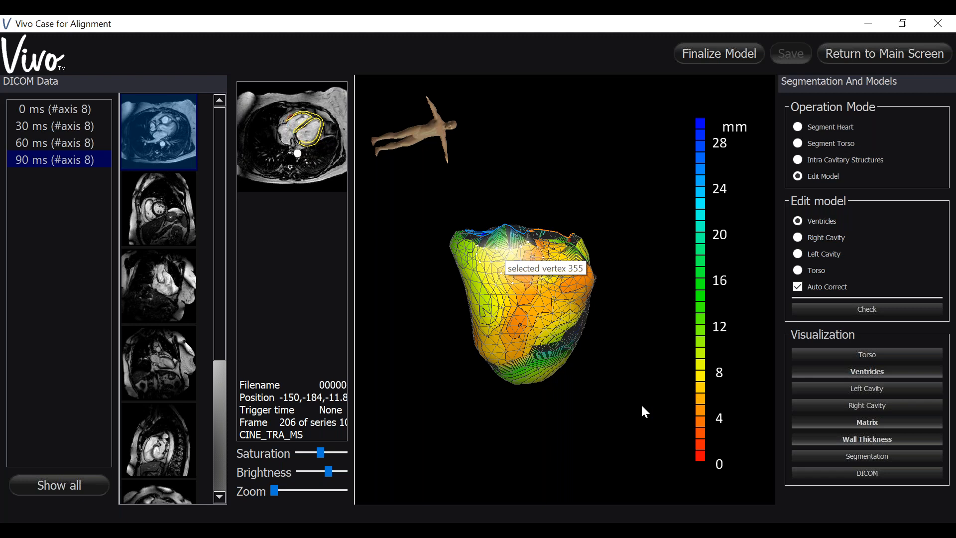
pyautogui.moveTo(640, 410); pyautogui.dragTo(505, 371)
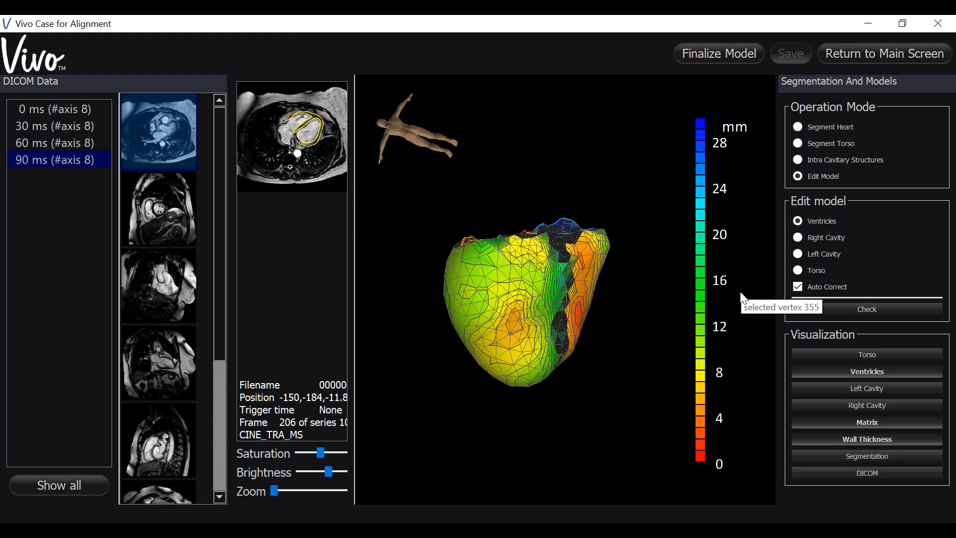
pyautogui.moveTo(469, 421); pyautogui.dragTo(462, 393)
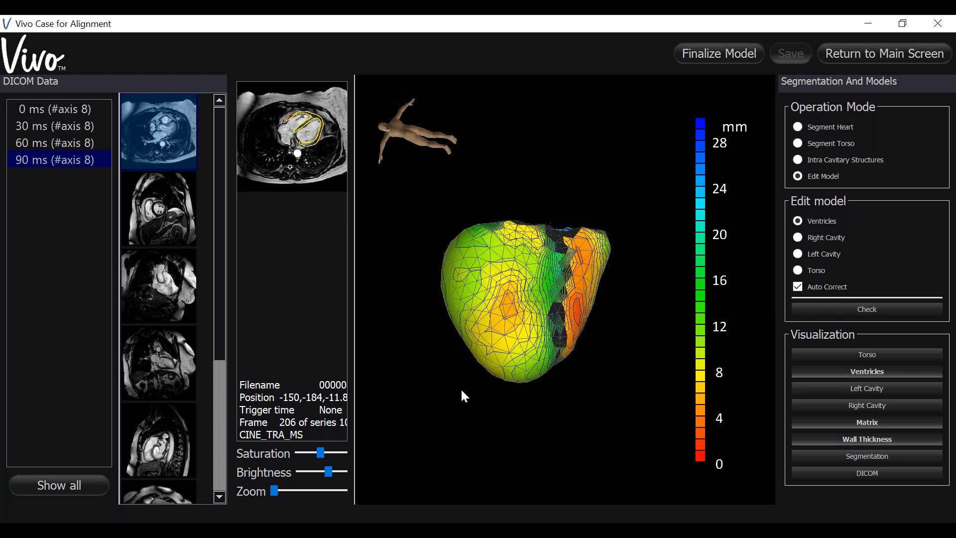
# Step: Select a vertex at the thin spot on the left ventricular wall and adjust the size of the surrounding edit region
pyautogui.click(502, 324)
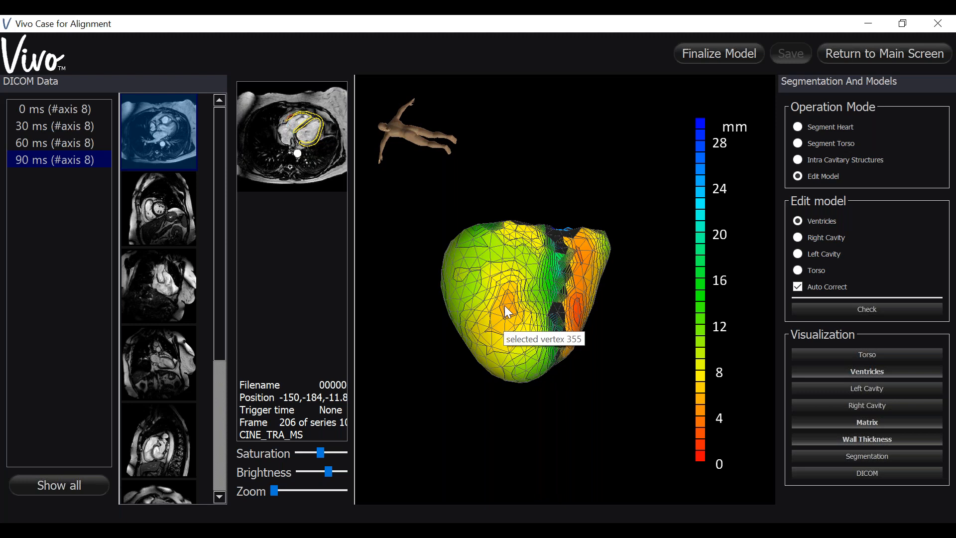
pyautogui.click(504, 306)
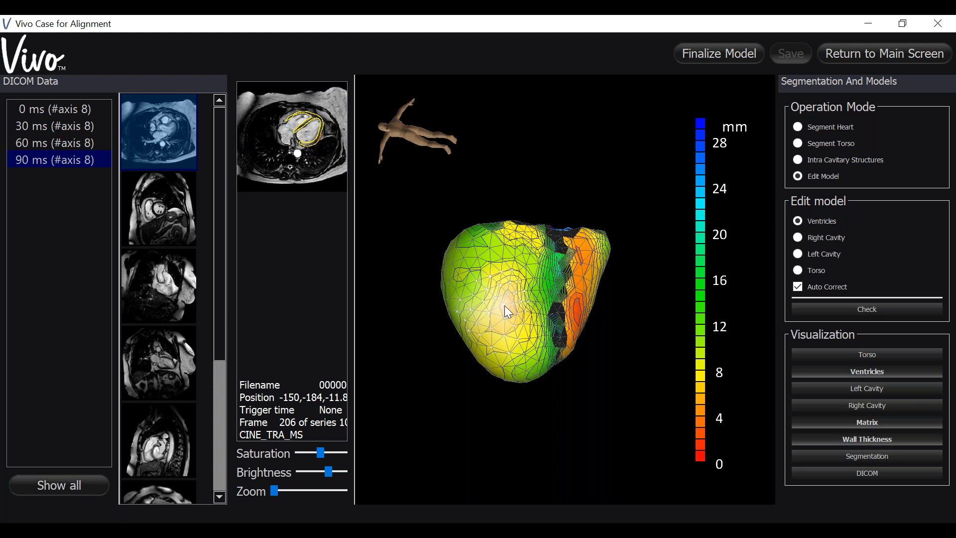
pyautogui.scroll(4, 503, 306)
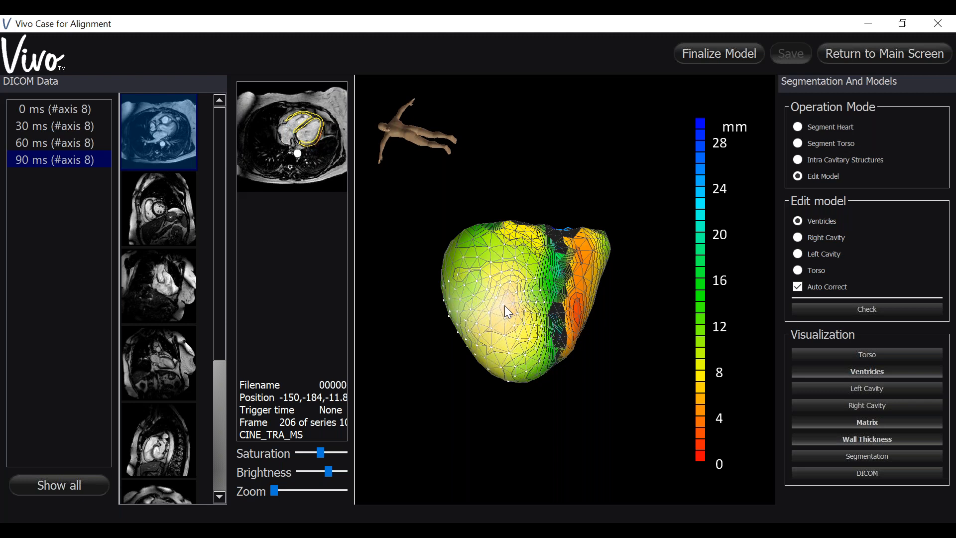
pyautogui.scroll(-3, 504, 306)
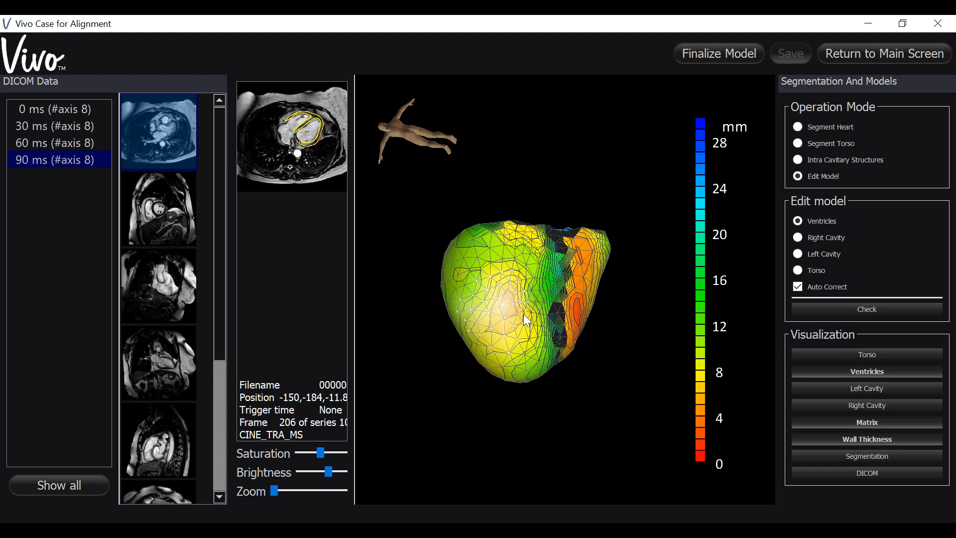
pyautogui.moveTo(524, 314)
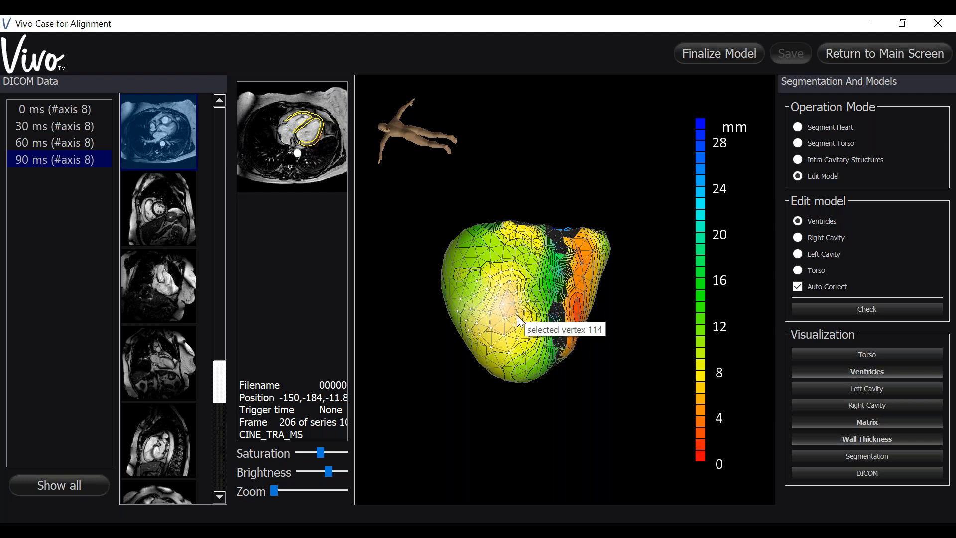
# Step: Thicken the thin region of the left ventricular wall gradually on the 3D model
pyautogui.click(508, 319)
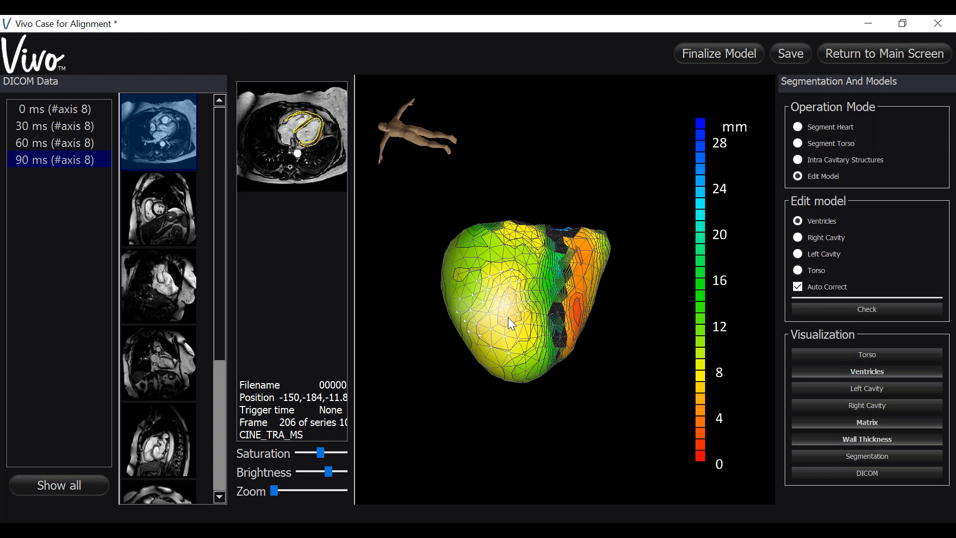
pyautogui.scroll(1, 507, 318)
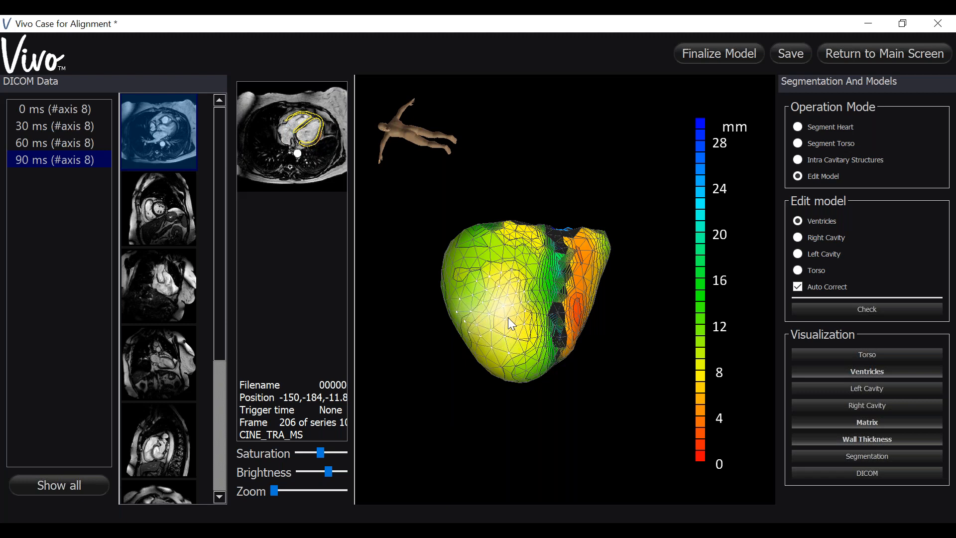
pyautogui.scroll(1, 508, 318)
pyautogui.scroll(1, 508, 317)
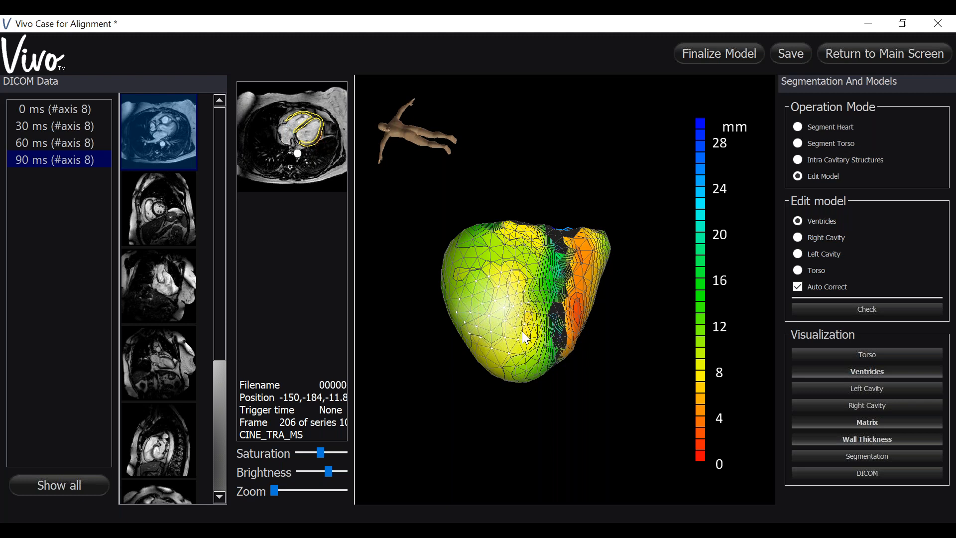
pyautogui.scroll(1, 522, 332)
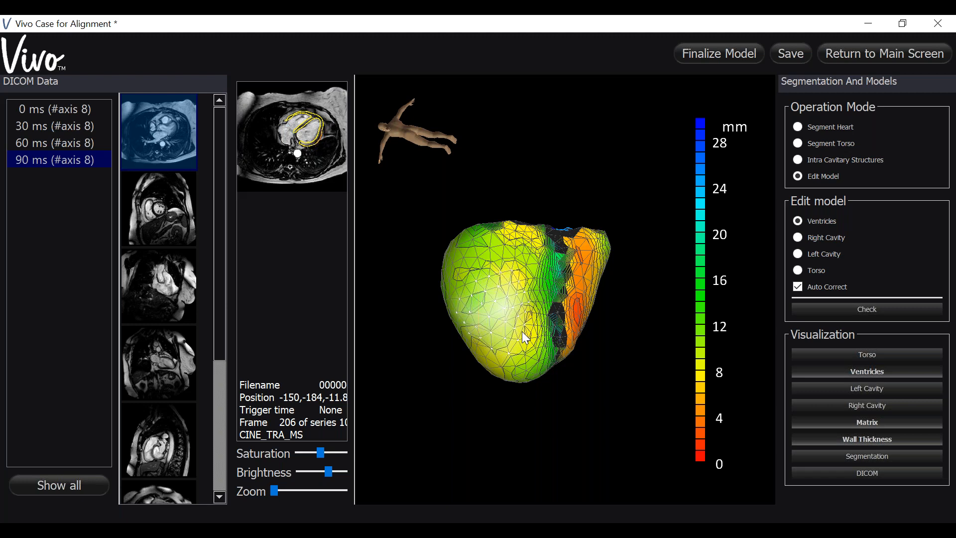
# Step: Select the thin area near the left ventricular base and adjust the wall there on the 3D model
pyautogui.moveTo(569, 390); pyautogui.dragTo(568, 461)
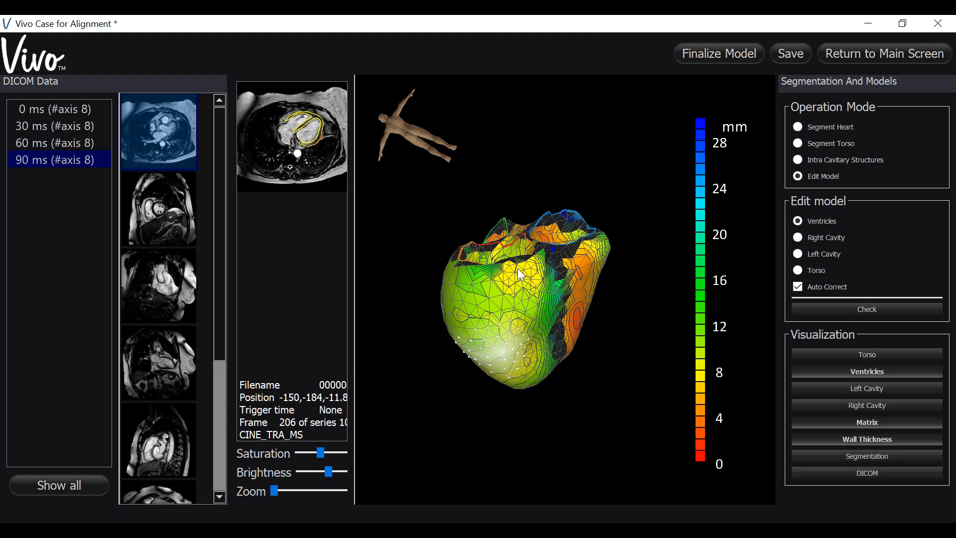
pyautogui.click(517, 268)
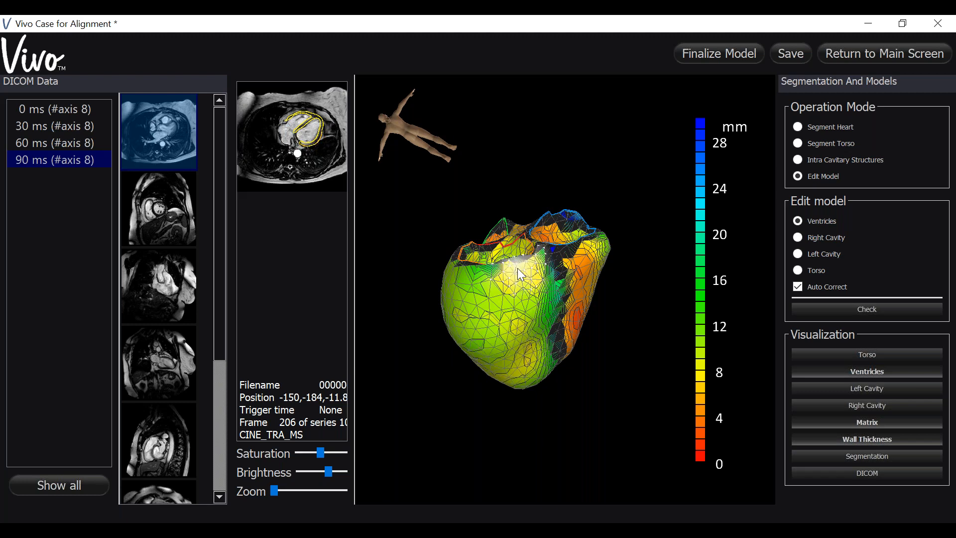
pyautogui.scroll(1, 517, 268)
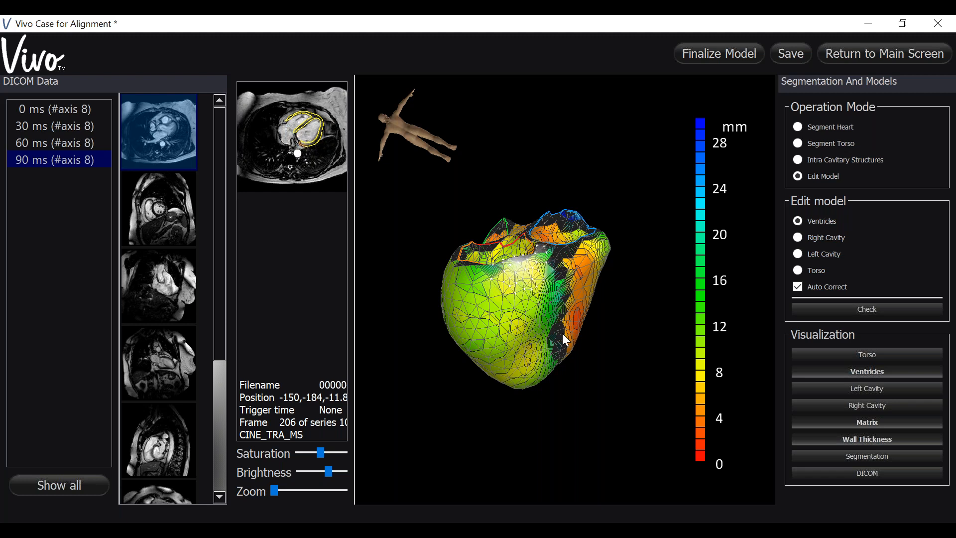
# Step: Select the thin area near the left ventricular apex and rotate the model to check the right ventricular wall thickness
pyautogui.moveTo(599, 369); pyautogui.dragTo(540, 403)
pyautogui.click(482, 339)
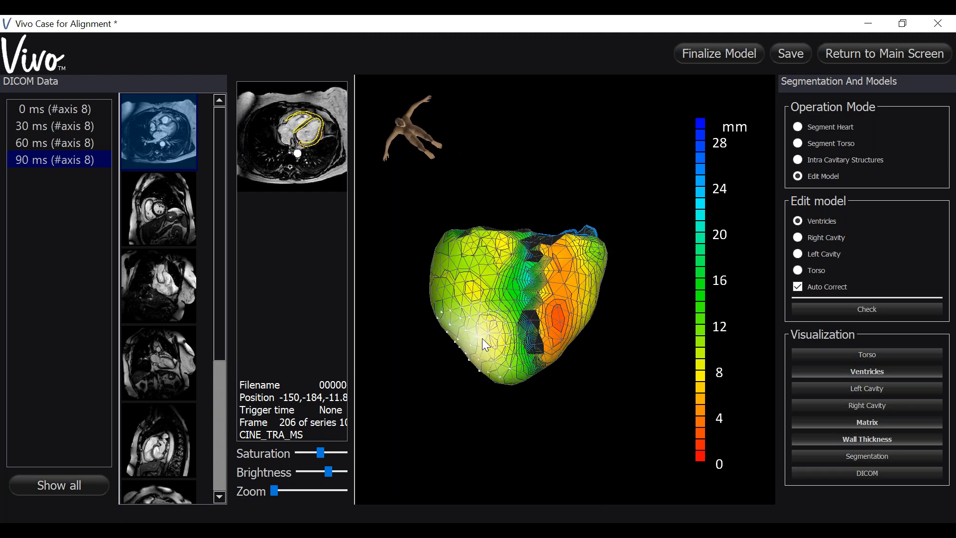
pyautogui.moveTo(576, 435); pyautogui.dragTo(533, 427)
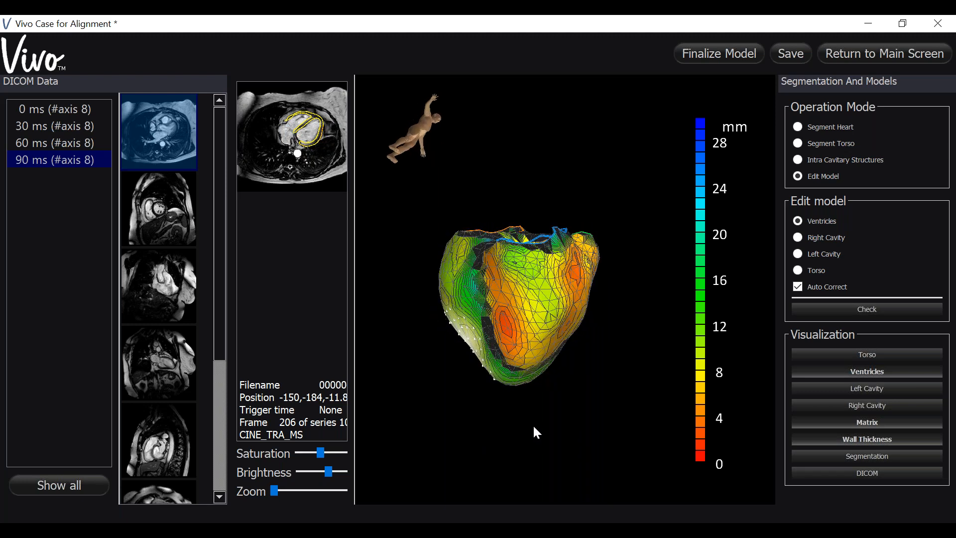
# Step: Thin the overly thick wall at the middle and base of the right ventricular free wall on the 3D model
pyautogui.click(542, 309)
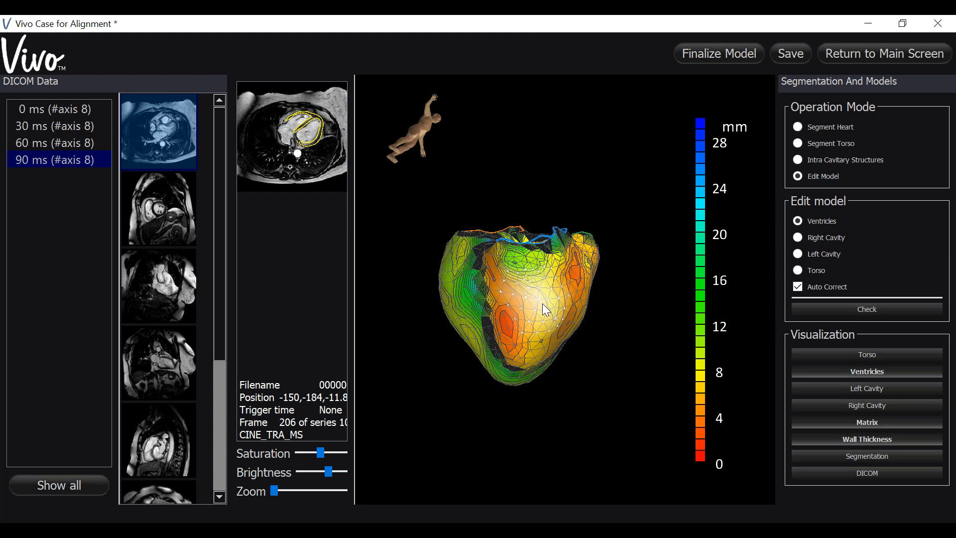
pyautogui.click(522, 259)
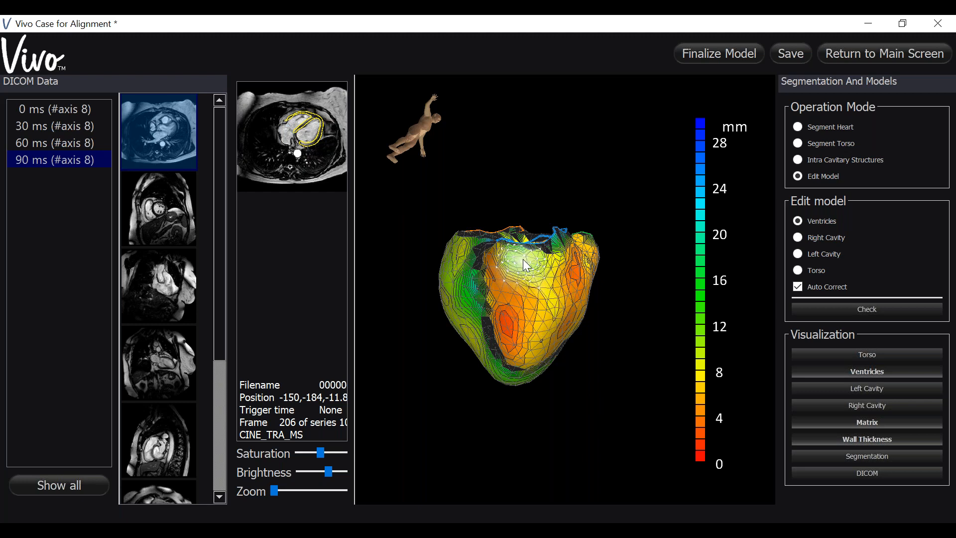
pyautogui.scroll(-1, 523, 259)
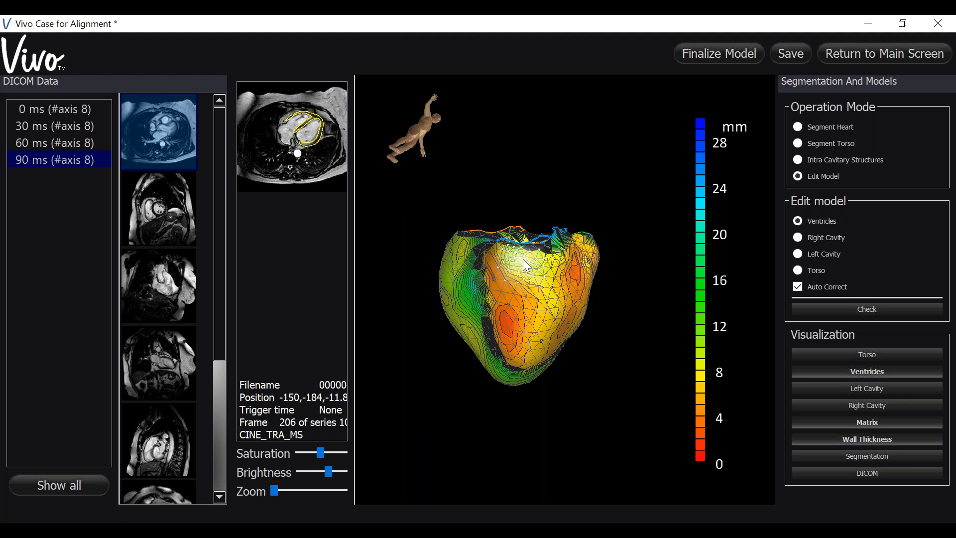
pyautogui.scroll(-1, 523, 259)
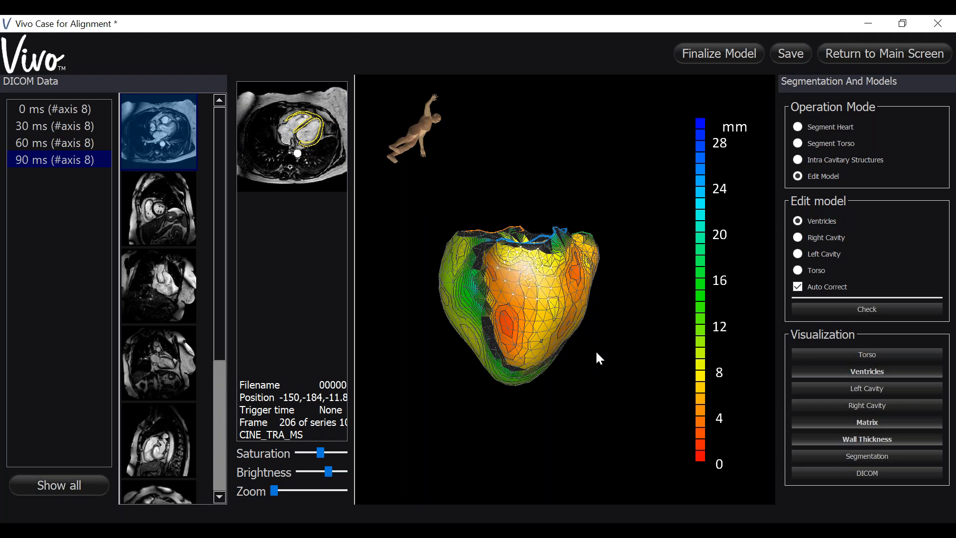
# Step: Adjust the right ventricular wall near the outflow tract, beside the septal groove and at the base on the 3D model
pyautogui.moveTo(595, 348); pyautogui.dragTo(456, 364)
pyautogui.click(543, 260)
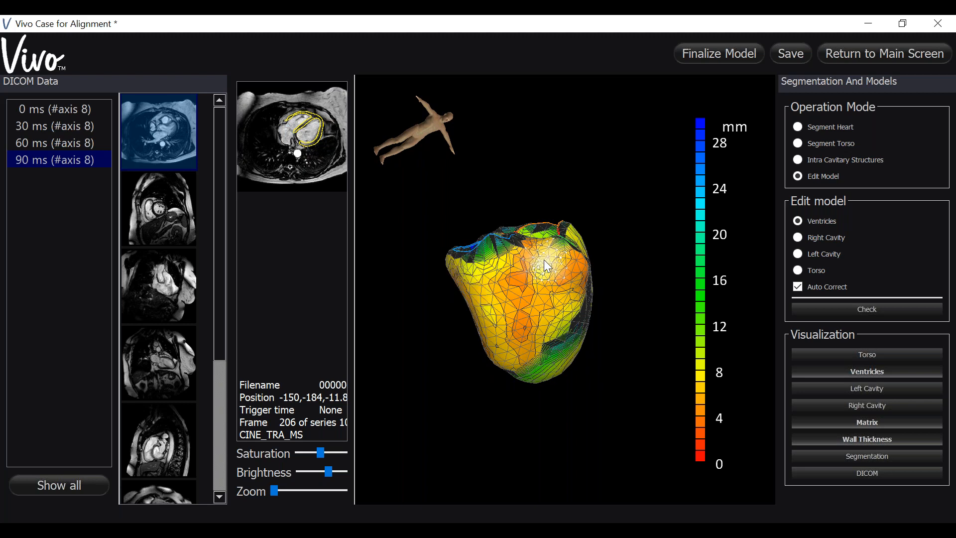
pyautogui.moveTo(586, 392); pyautogui.dragTo(546, 294)
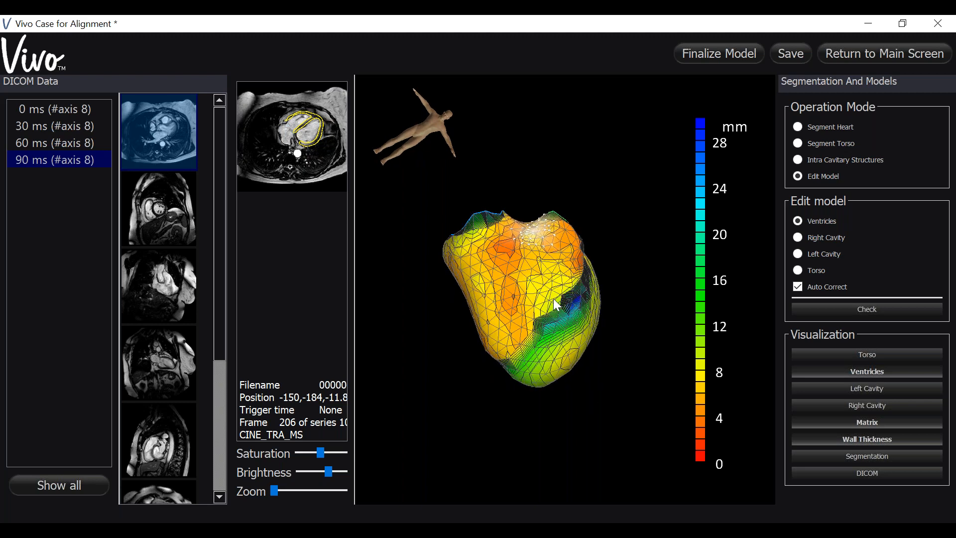
pyautogui.click(545, 290)
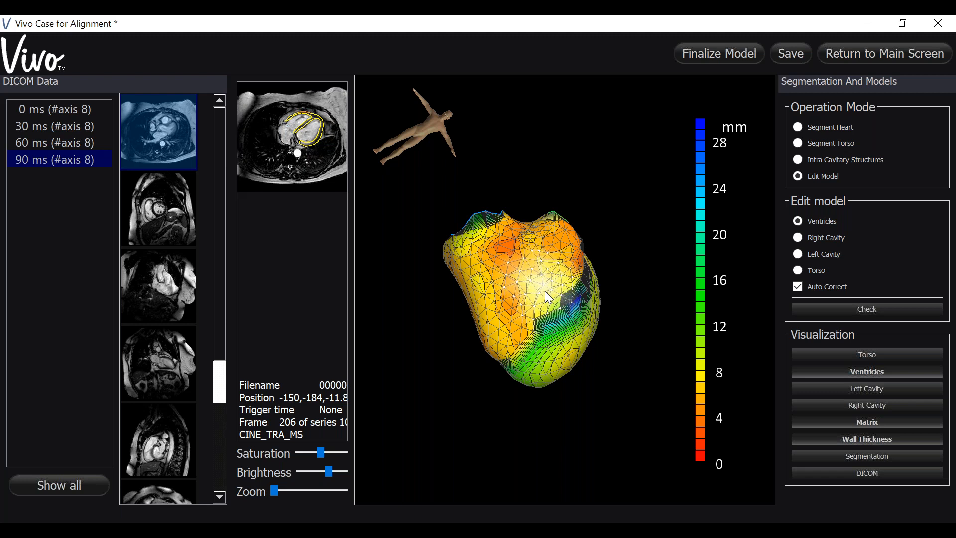
pyautogui.moveTo(543, 315); pyautogui.dragTo(547, 263)
pyautogui.click(533, 253)
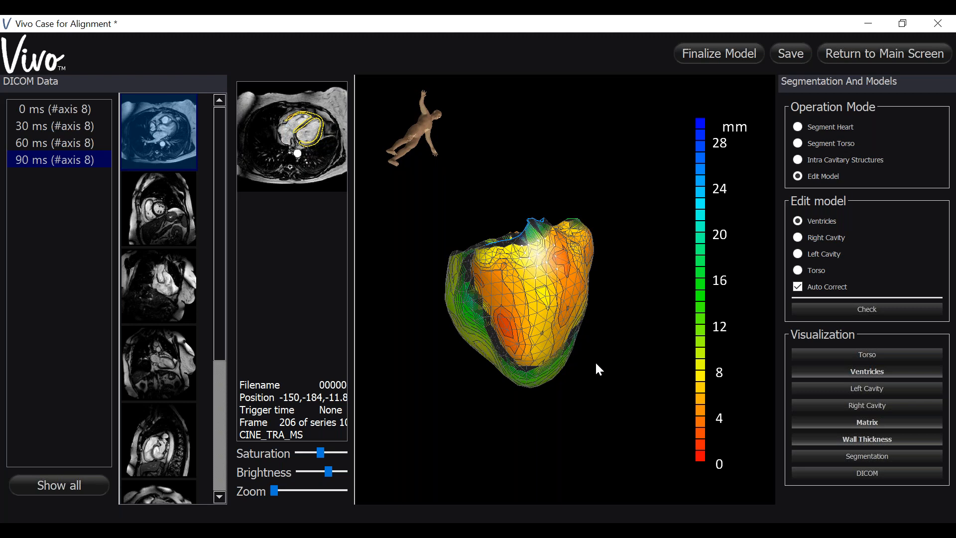
# Step: Select the wall junction between both ventricles from the base, and the inner left ventricular wall with a larger edit region
pyautogui.moveTo(595, 367); pyautogui.dragTo(532, 367)
pyautogui.click(489, 295)
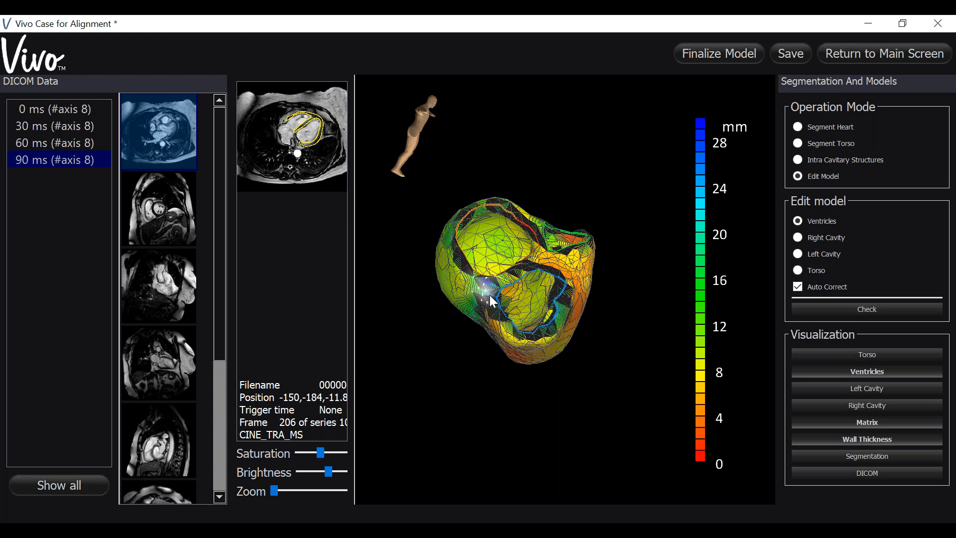
pyautogui.moveTo(459, 420); pyautogui.dragTo(518, 318)
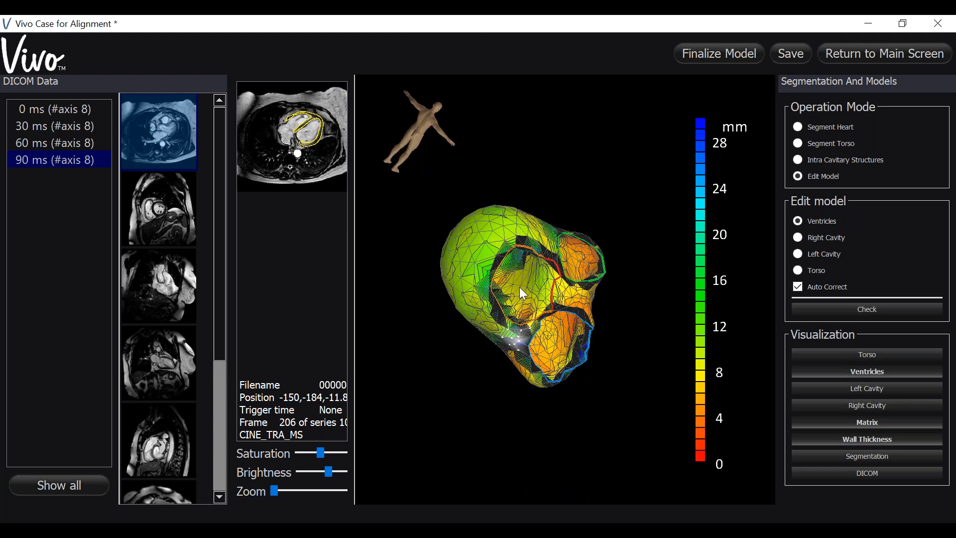
pyautogui.click(519, 287)
pyautogui.click(523, 291)
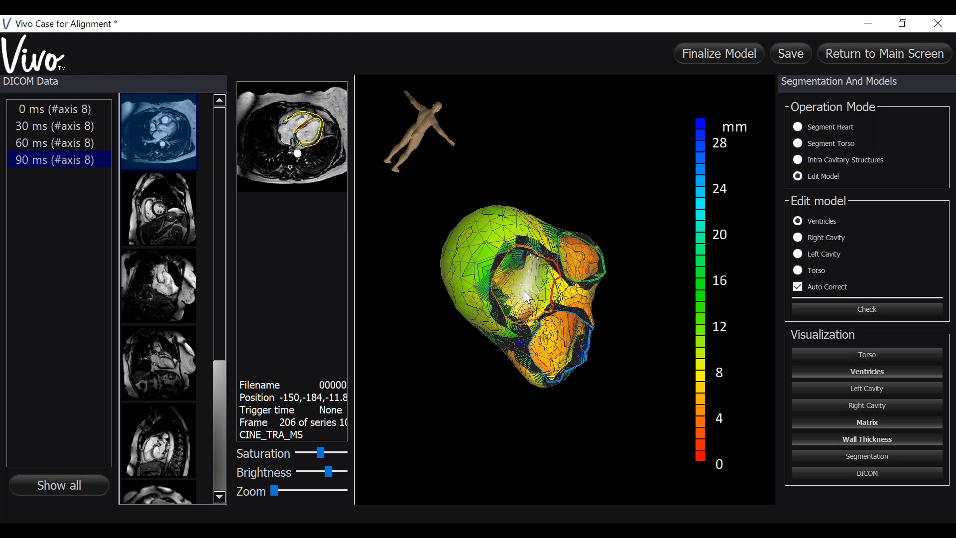
pyautogui.click(523, 291)
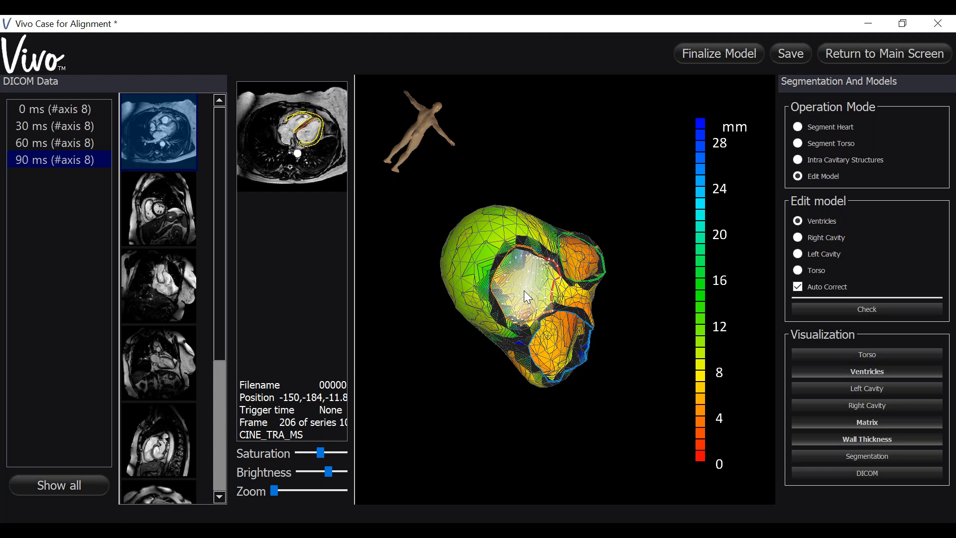
pyautogui.click(523, 291)
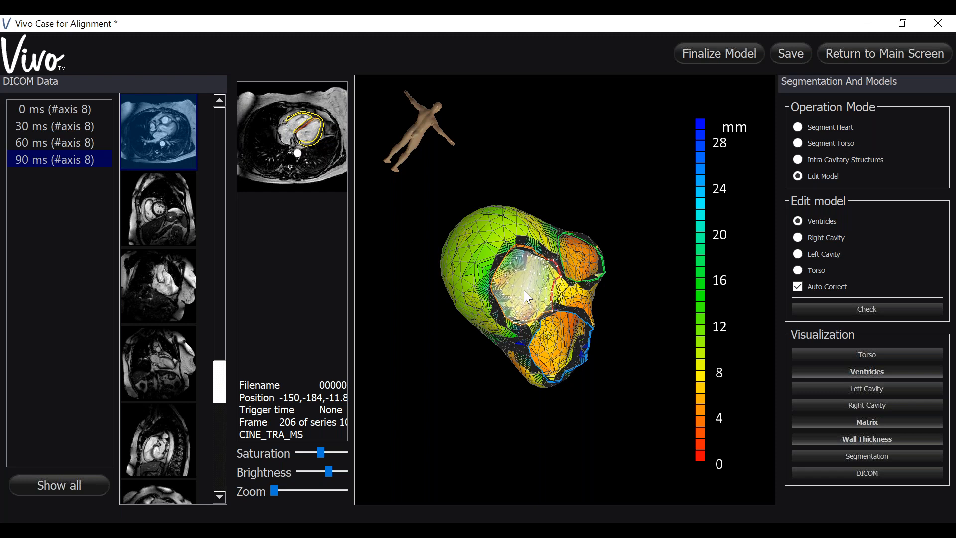
pyautogui.click(524, 291)
# Step: Adjust the outer left ventricular wall near the apex and at mid-height, resizing the edit region around each selected vertex
pyautogui.moveTo(531, 432); pyautogui.dragTo(431, 358)
pyautogui.moveTo(459, 388); pyautogui.dragTo(504, 366)
pyautogui.click(540, 336)
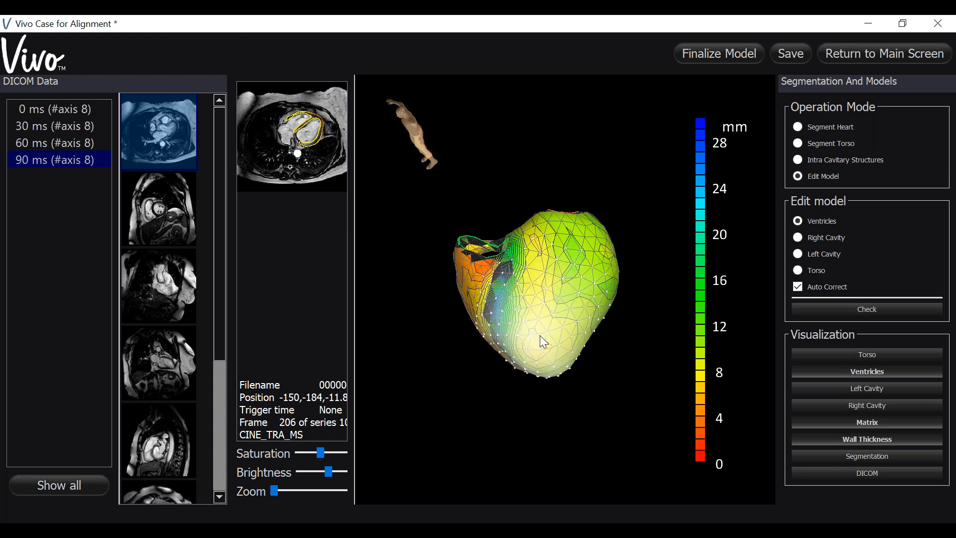
pyautogui.scroll(-3, 539, 336)
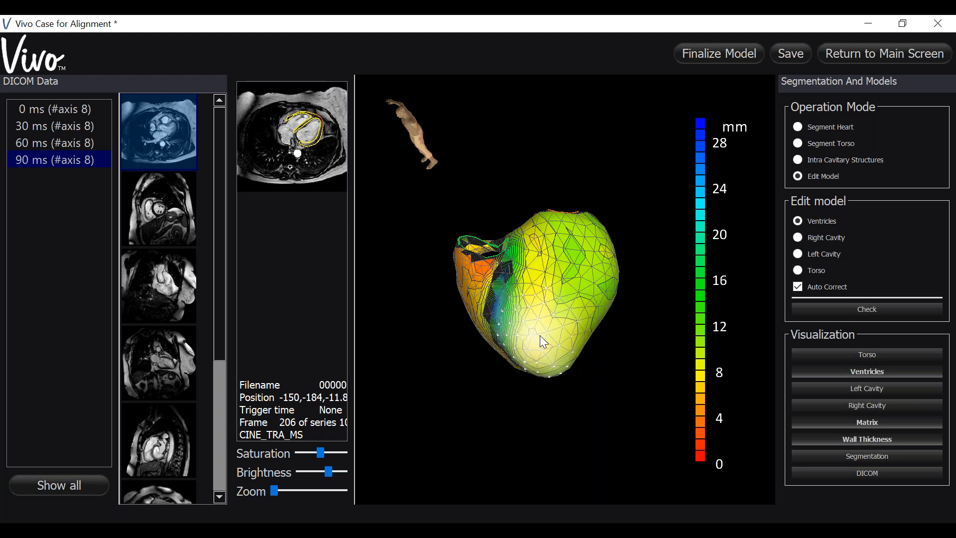
pyautogui.scroll(3, 540, 335)
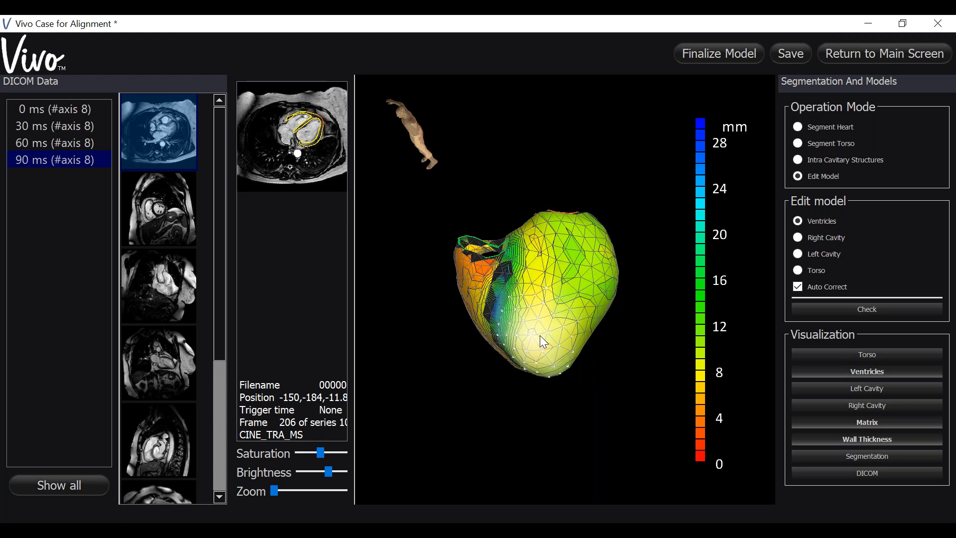
pyautogui.moveTo(539, 335); pyautogui.dragTo(594, 384)
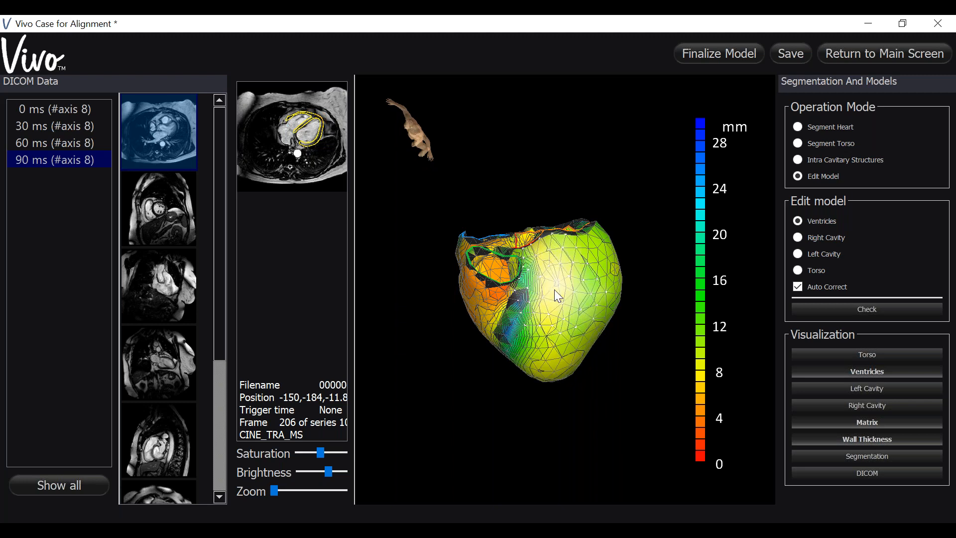
pyautogui.scroll(1, 554, 289)
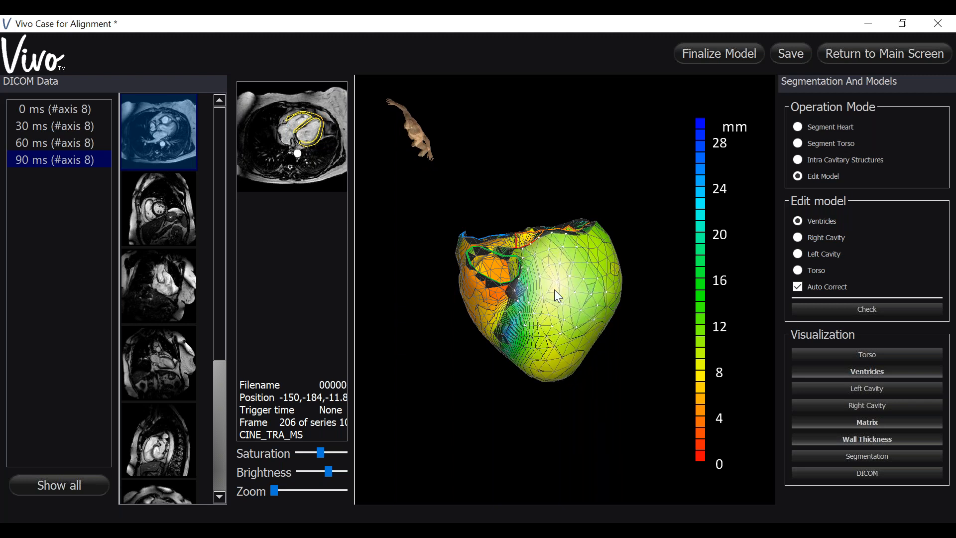
# Step: Thin the right ventricular free wall further at its middle and towards the base
pyautogui.moveTo(607, 424); pyautogui.dragTo(559, 335)
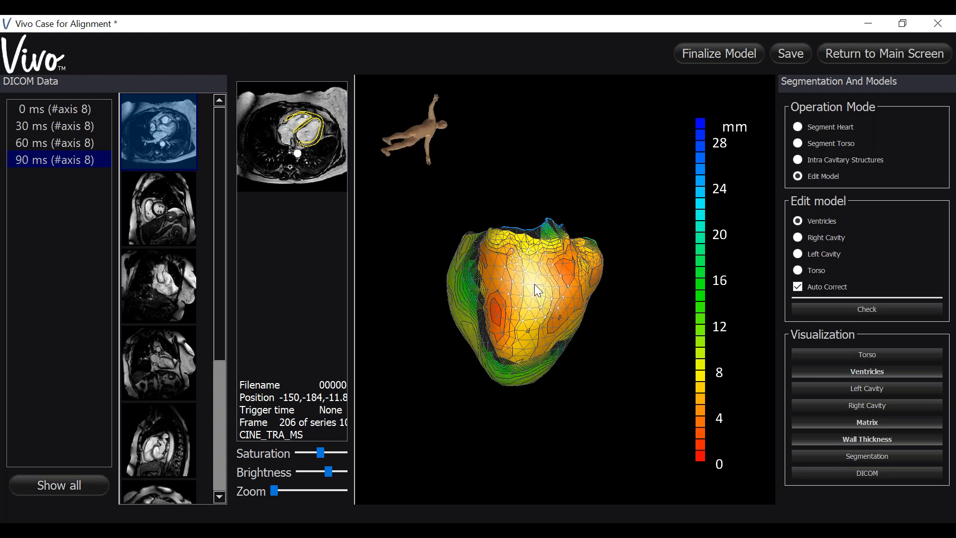
pyautogui.moveTo(559, 341); pyautogui.dragTo(513, 293)
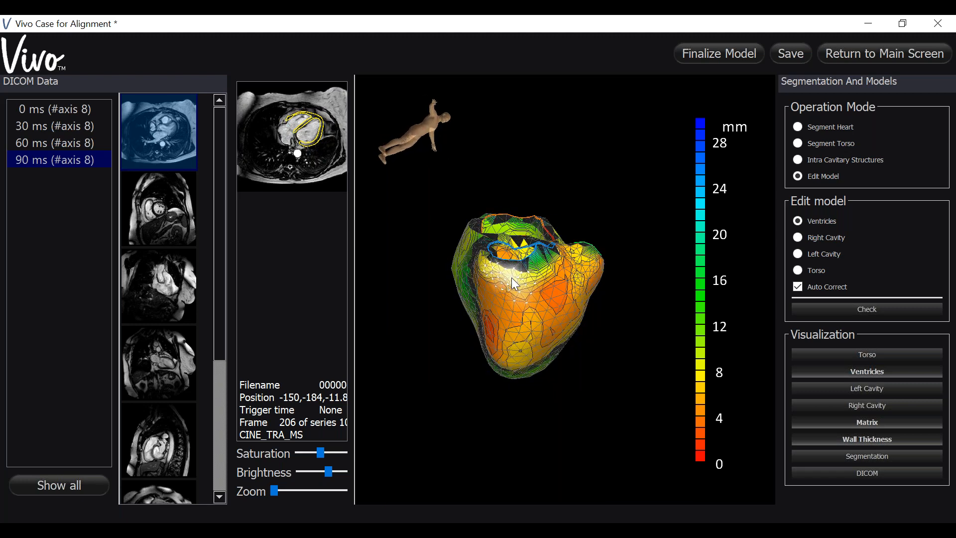
pyautogui.moveTo(513, 398); pyautogui.dragTo(420, 277)
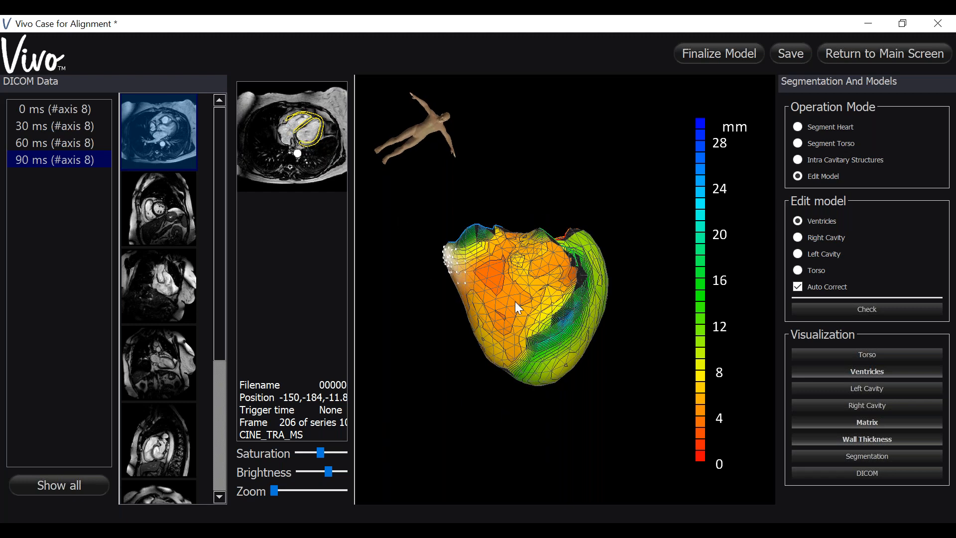
# Step: Adjust the wall along the basal edge of the right ventricle on the 3D model and save the case
pyautogui.moveTo(583, 456); pyautogui.dragTo(560, 410)
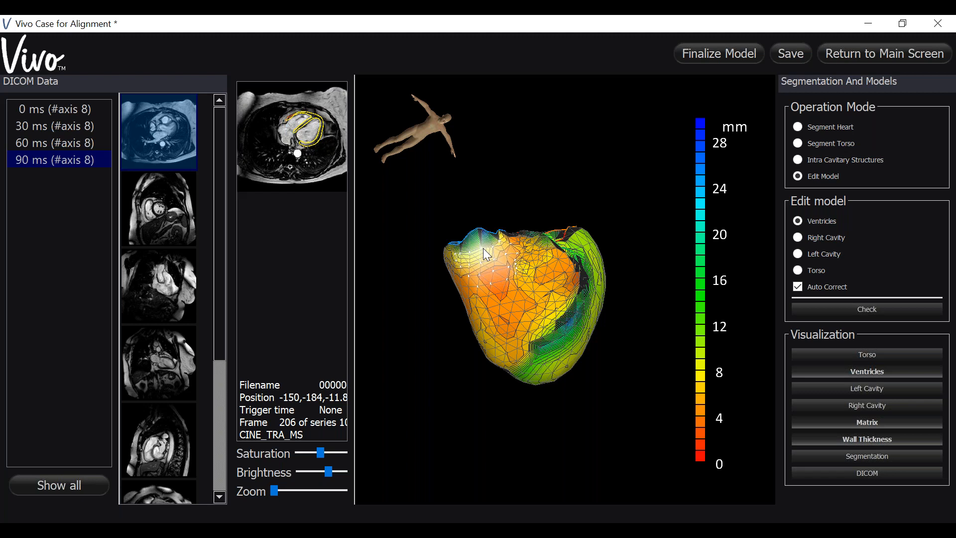
pyautogui.moveTo(482, 248); pyautogui.dragTo(491, 258)
pyautogui.moveTo(575, 386); pyautogui.dragTo(554, 437)
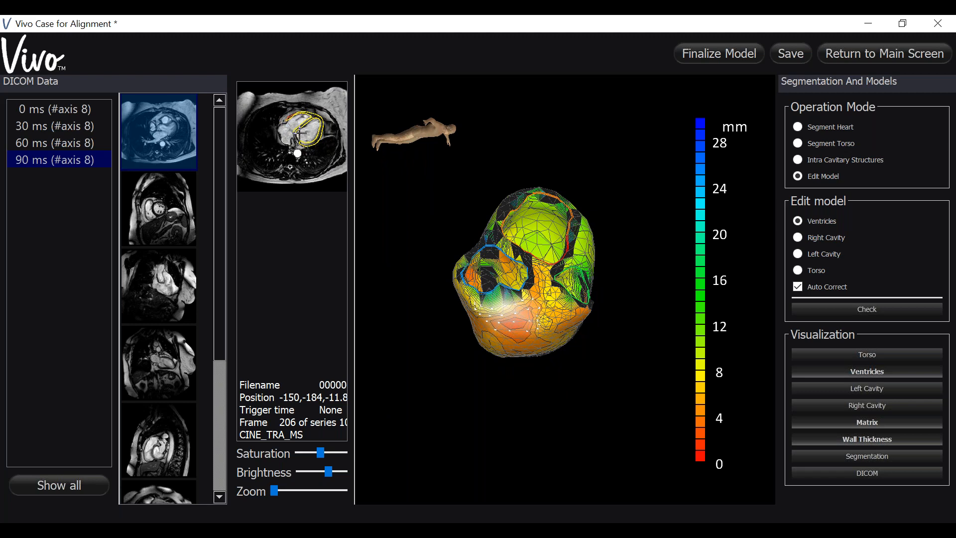
pyautogui.moveTo(553, 363); pyautogui.dragTo(512, 326)
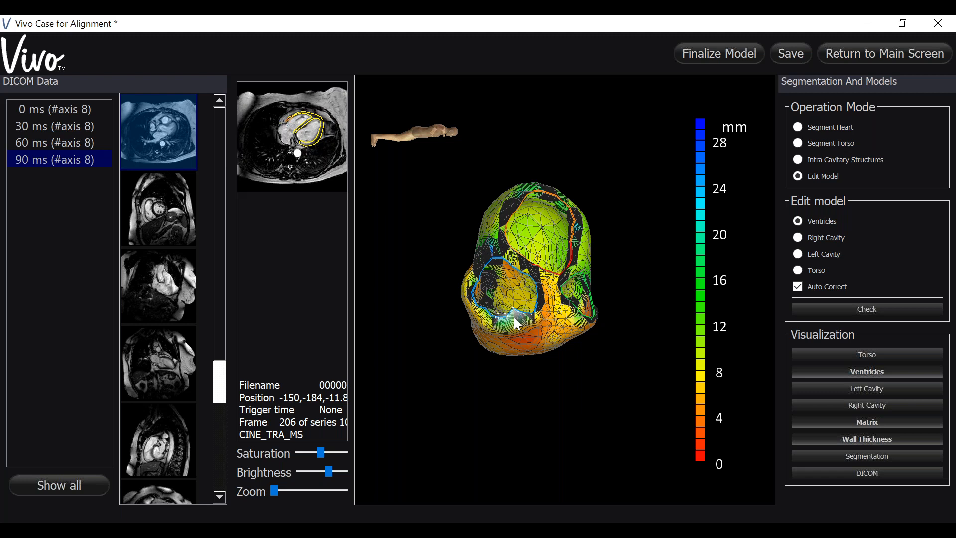
pyautogui.scroll(1, 514, 317)
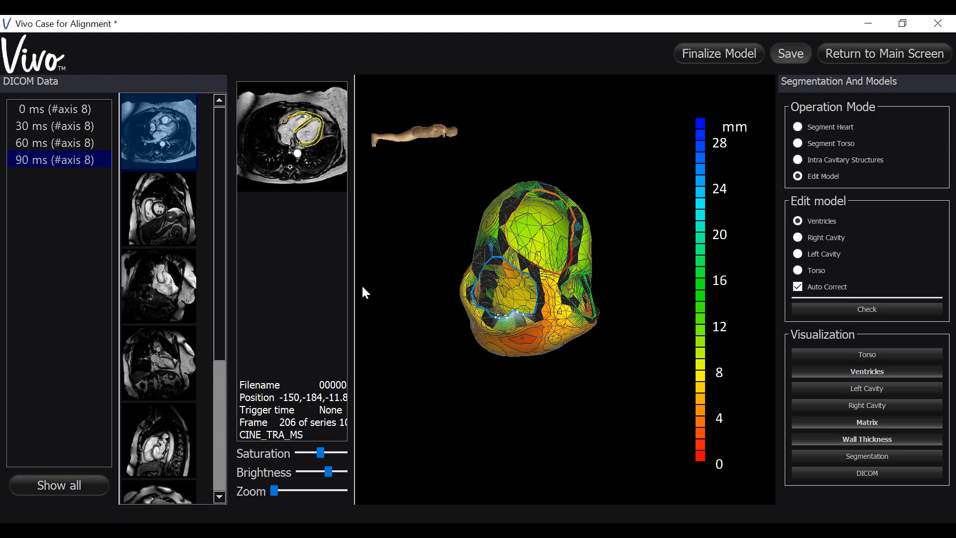
# Step: Enlarge the axial MRI view and reshape the basal end of the right ventricular wall contour to follow the image
pyautogui.moveTo(354, 288); pyautogui.dragTo(621, 316)
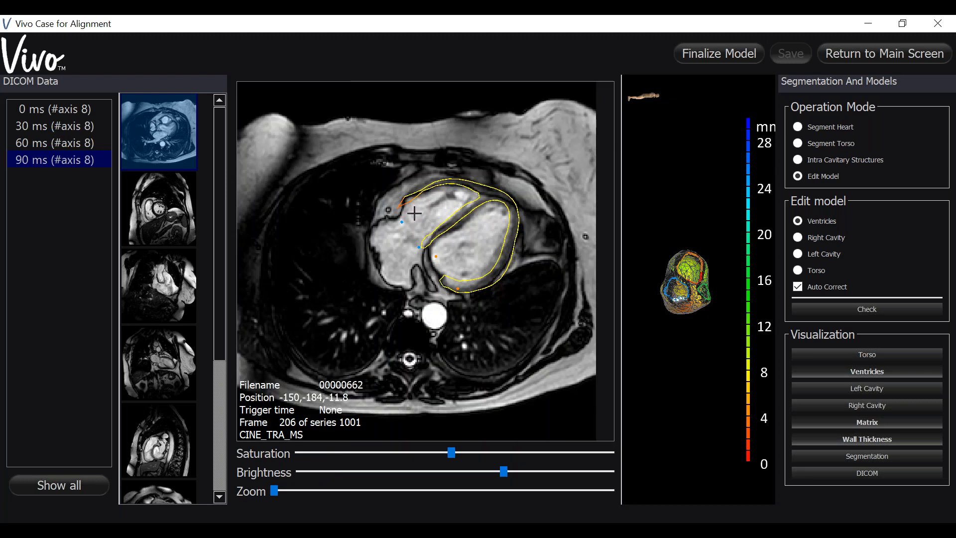
pyautogui.moveTo(414, 212)
pyautogui.moveTo(414, 213)
pyautogui.mouseDown()
pyautogui.moveTo(406, 198)
pyautogui.moveTo(416, 188)
pyautogui.mouseUp()
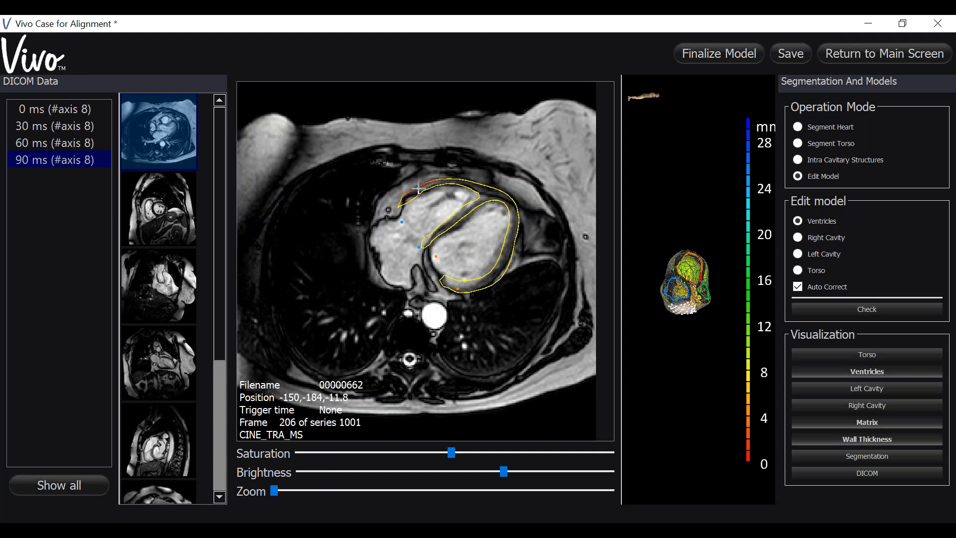
pyautogui.moveTo(399, 206)
pyautogui.mouseDown()
pyautogui.moveTo(437, 188)
pyautogui.moveTo(403, 197)
pyautogui.mouseUp()
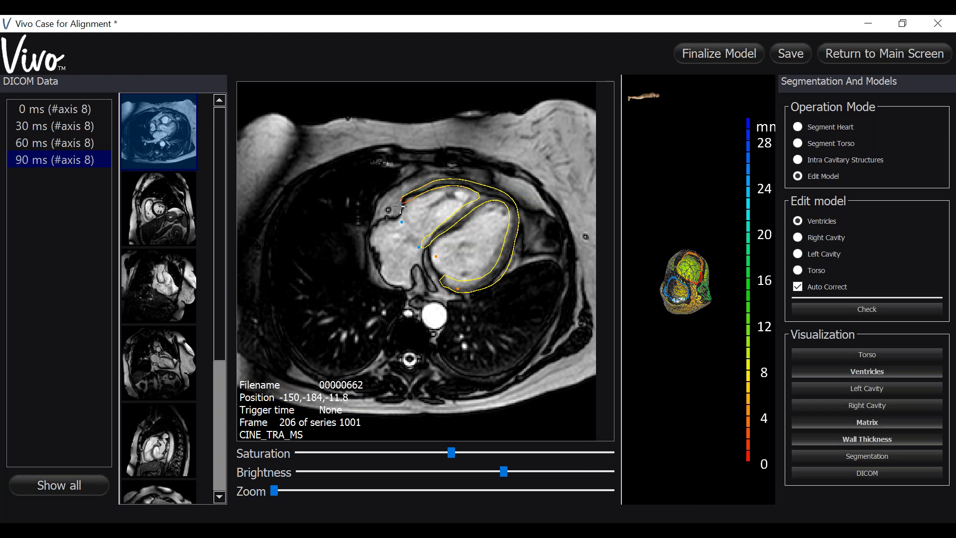
pyautogui.moveTo(408, 203); pyautogui.dragTo(410, 202)
pyautogui.moveTo(404, 198)
pyautogui.moveTo(398, 201); pyautogui.dragTo(390, 210)
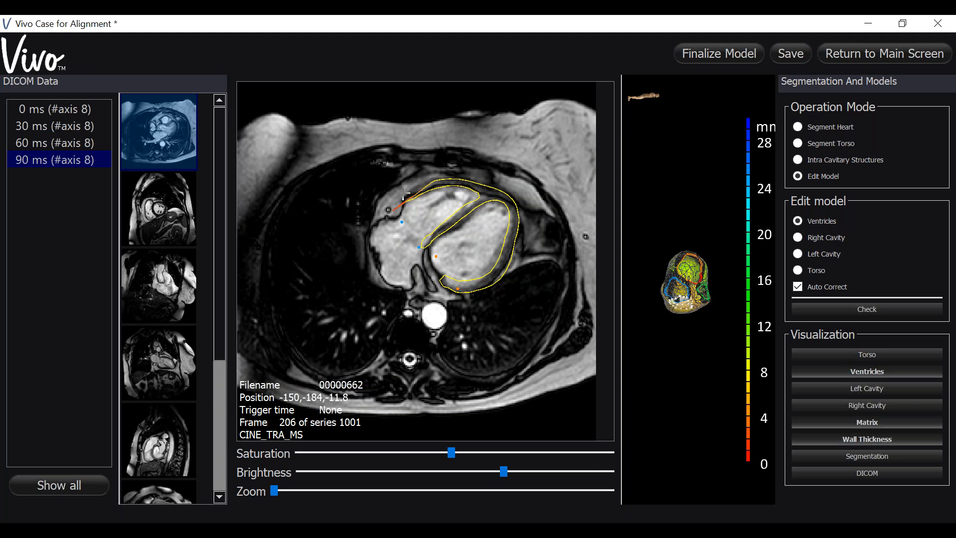
pyautogui.click(413, 191)
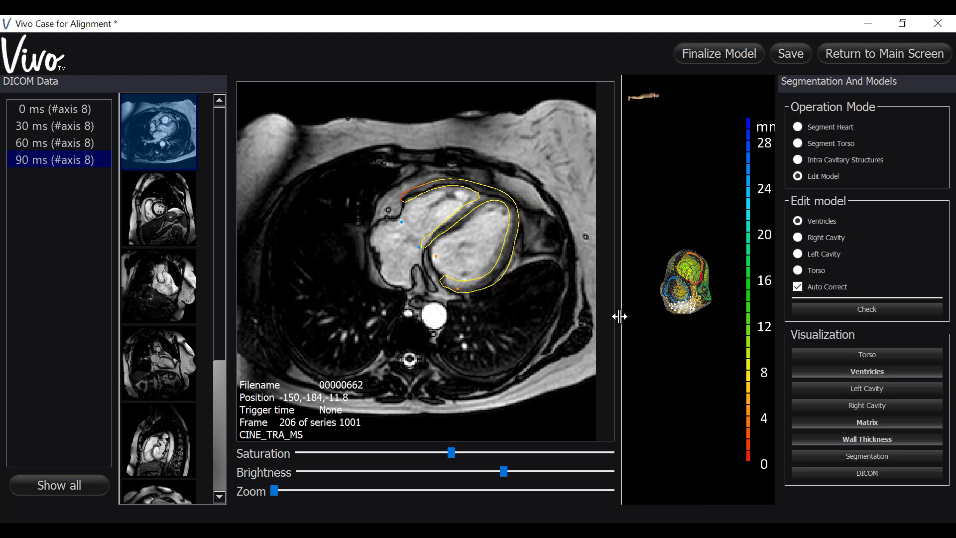
# Step: Enlarge the 3D view and select the thin area near the left ventricular apex on the model
pyautogui.moveTo(622, 323); pyautogui.dragTo(327, 321)
pyautogui.moveTo(601, 296); pyautogui.dragTo(567, 288)
pyautogui.moveTo(562, 353); pyautogui.dragTo(499, 331)
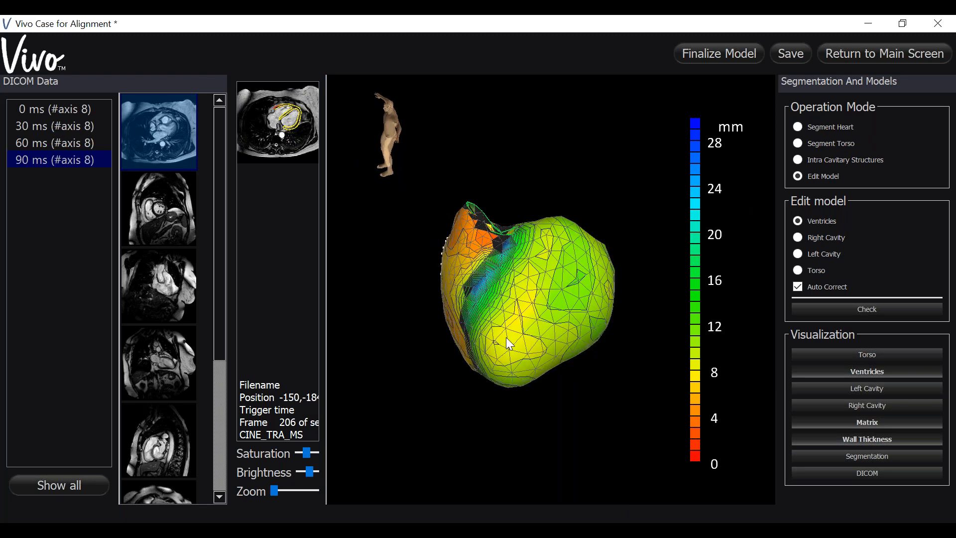
pyautogui.click(506, 339)
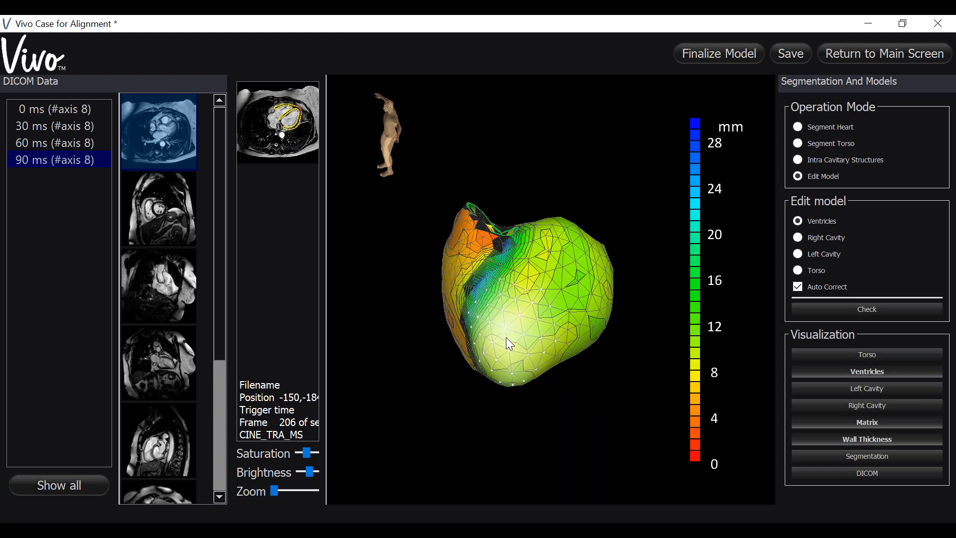
# Step: Inspect the wall thickness around the ventricles and touch up the right ventricular wall near its basal edge on the 3D model
pyautogui.moveTo(558, 338); pyautogui.dragTo(516, 302)
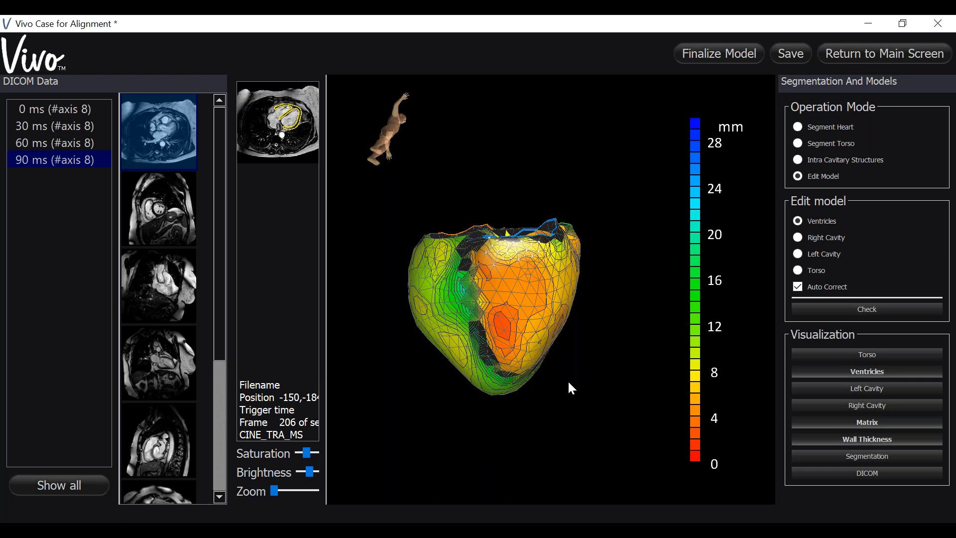
pyautogui.moveTo(533, 418); pyautogui.dragTo(501, 261)
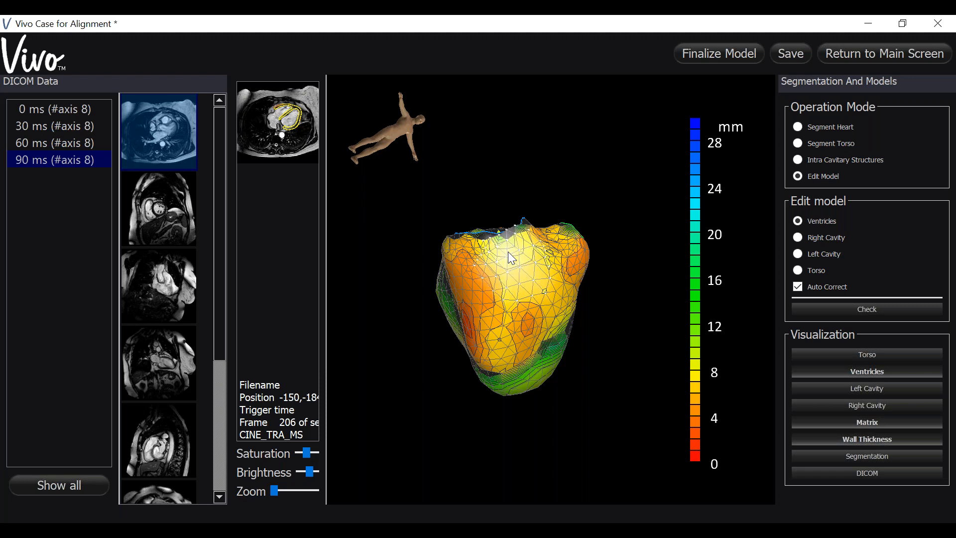
pyautogui.moveTo(603, 435); pyautogui.dragTo(528, 398)
pyautogui.moveTo(547, 465); pyautogui.dragTo(526, 323)
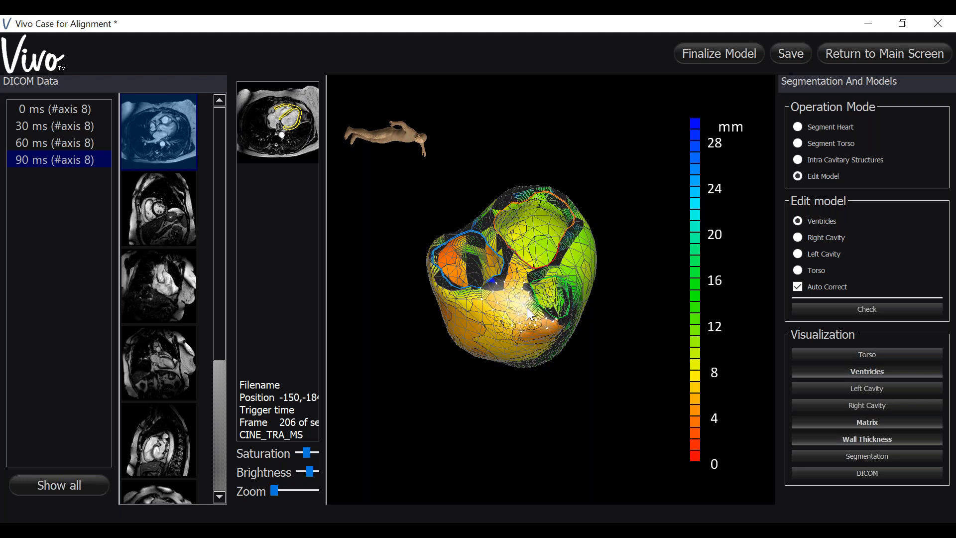
pyautogui.scroll(1, 526, 307)
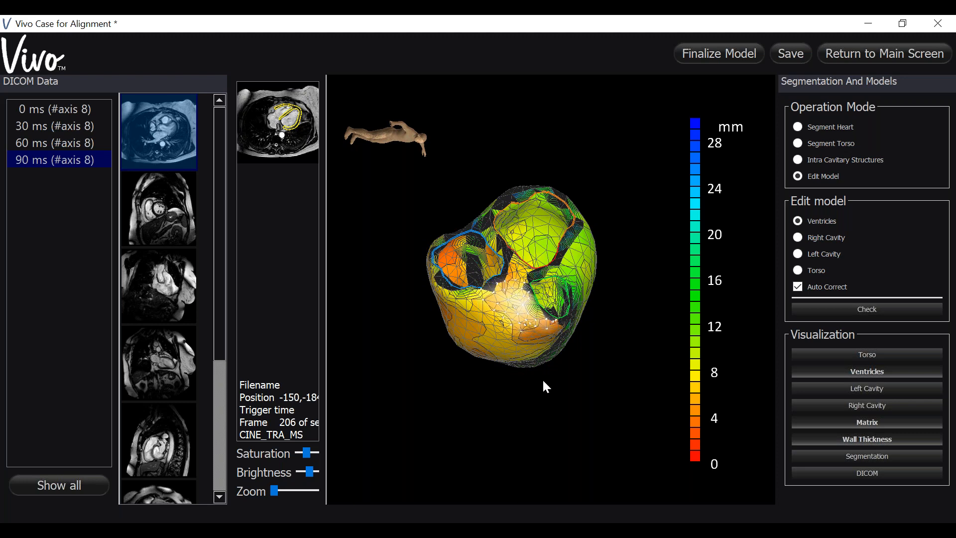
pyautogui.moveTo(543, 381); pyautogui.dragTo(542, 376)
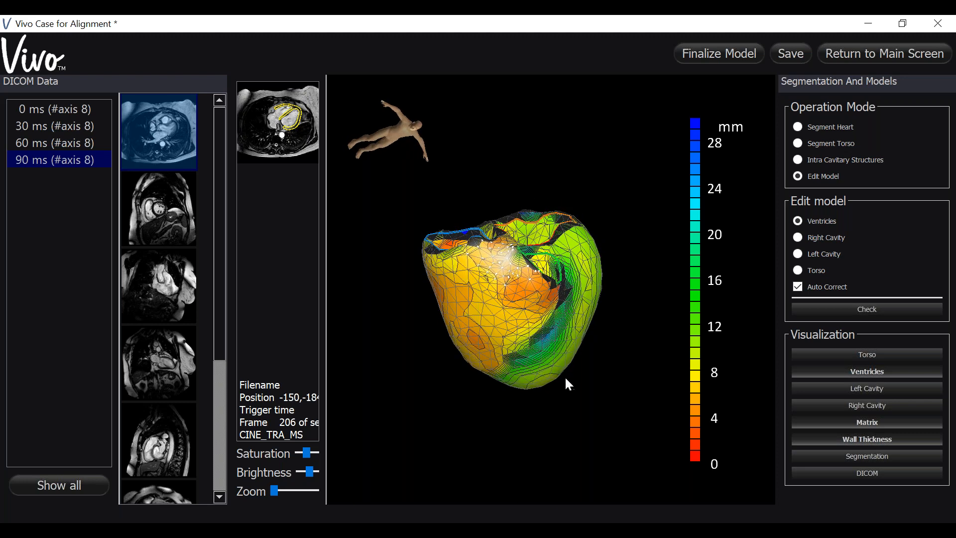
pyautogui.moveTo(530, 425); pyautogui.dragTo(416, 404)
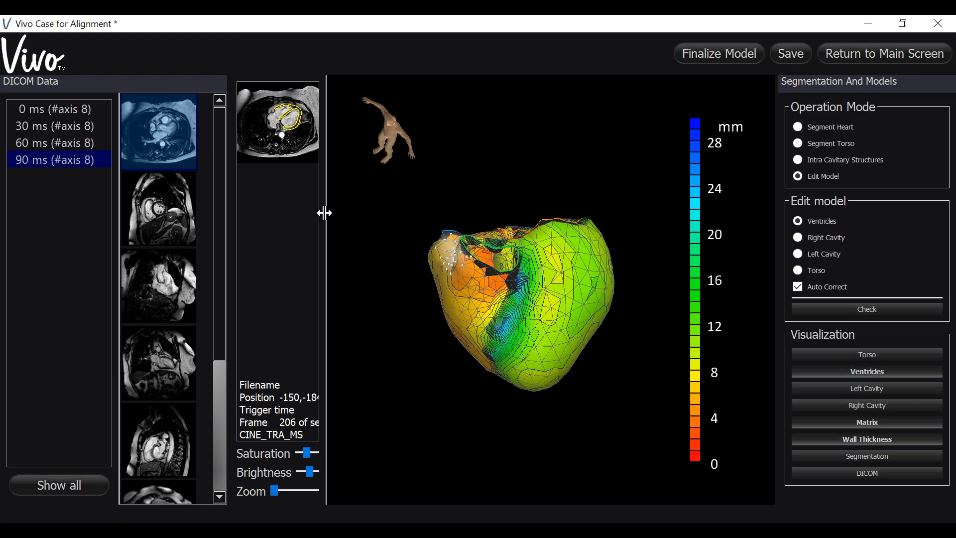
# Step: Enlarge the MRI view and check the ventricle contours through the axial, two-chamber (CINE_L2CH) and short-axis (CINE_SA_MS) images
pyautogui.moveTo(328, 217); pyautogui.dragTo(617, 224)
pyautogui.scroll(3, 555, 302)
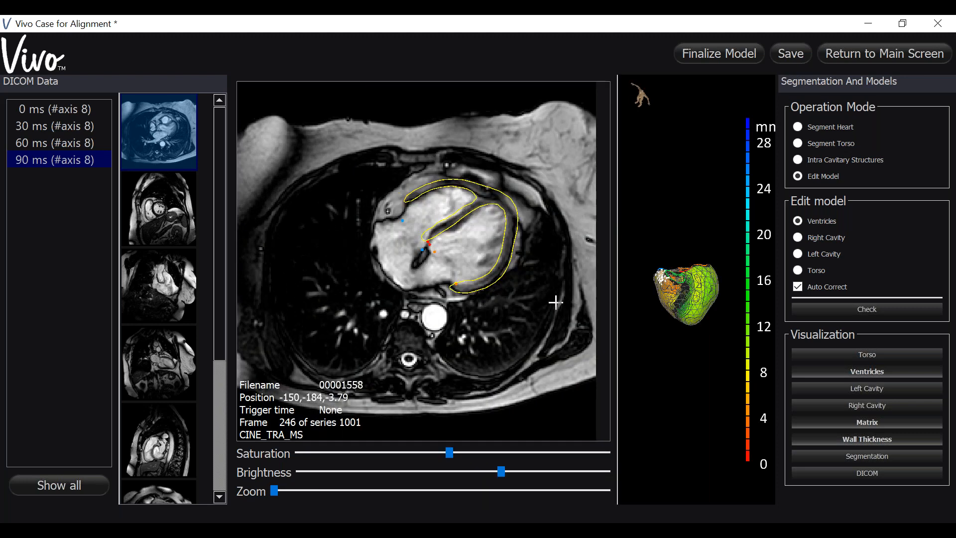
pyautogui.scroll(-1, 555, 302)
pyautogui.scroll(-5, 552, 302)
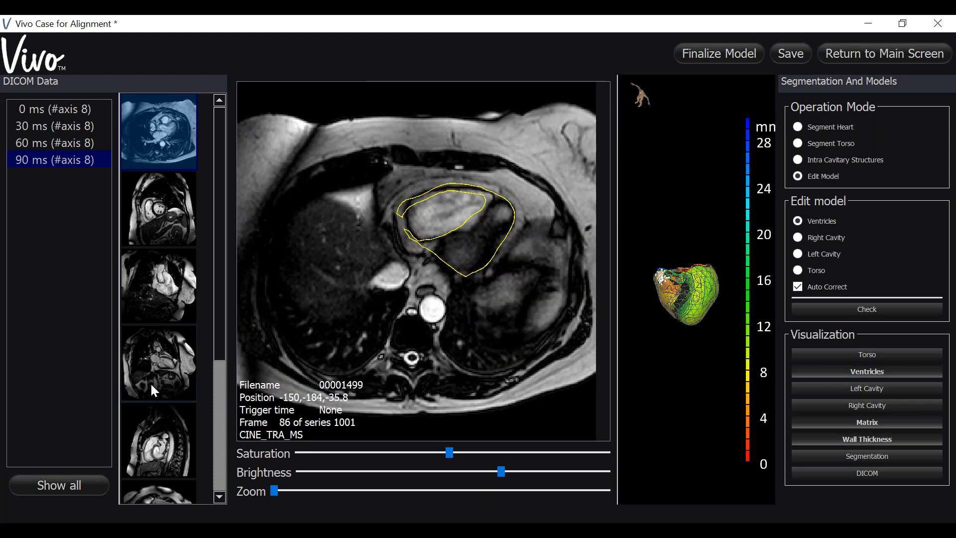
pyautogui.click(155, 378)
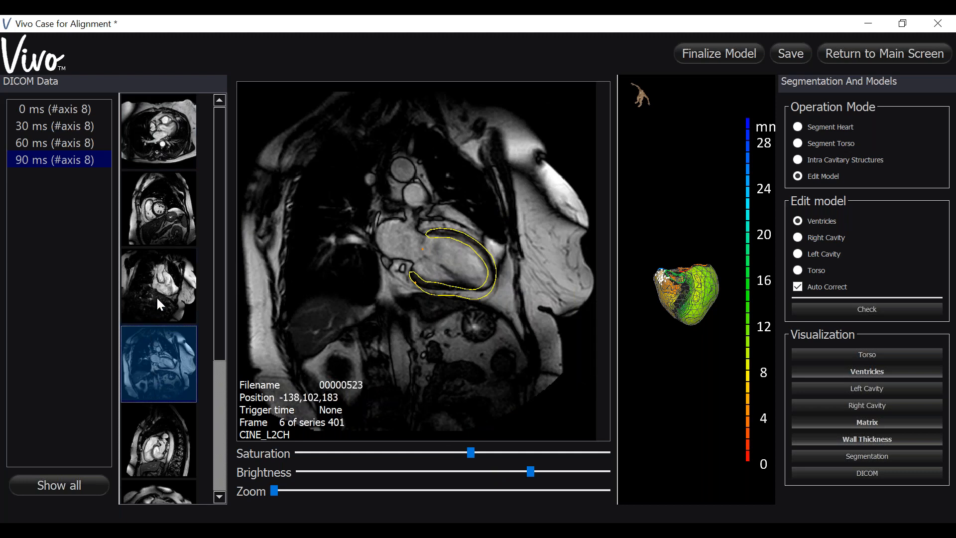
pyautogui.click(193, 236)
pyautogui.scroll(3, 402, 286)
pyautogui.scroll(-3, 402, 286)
pyautogui.scroll(-1, 402, 285)
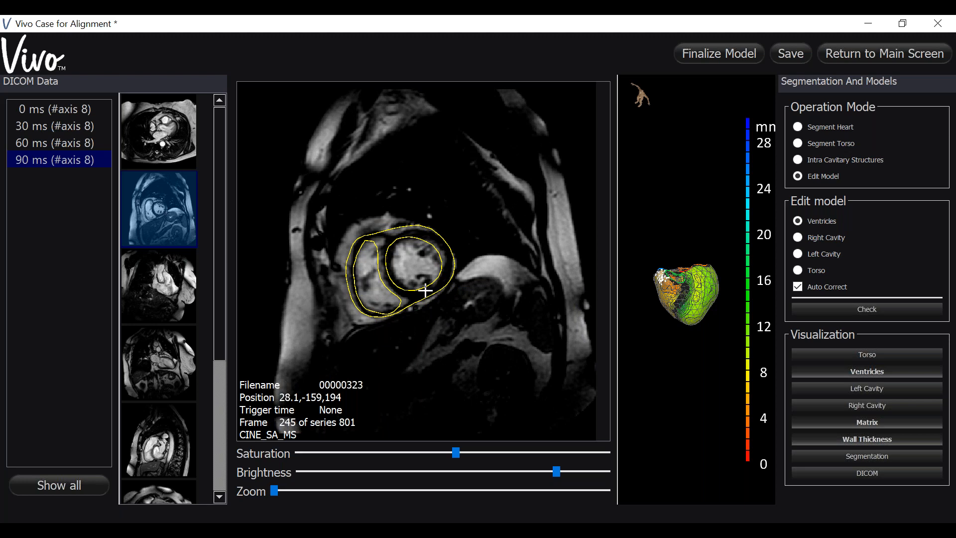
pyautogui.moveTo(442, 288)
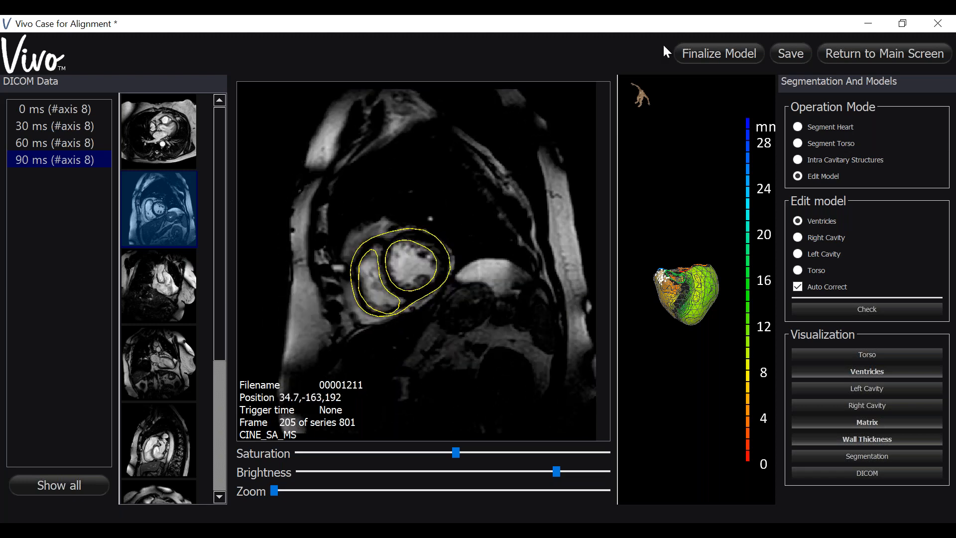
# Step: Save the case with the edited ventricle model
pyautogui.moveTo(624, 114)
pyautogui.click(785, 53)
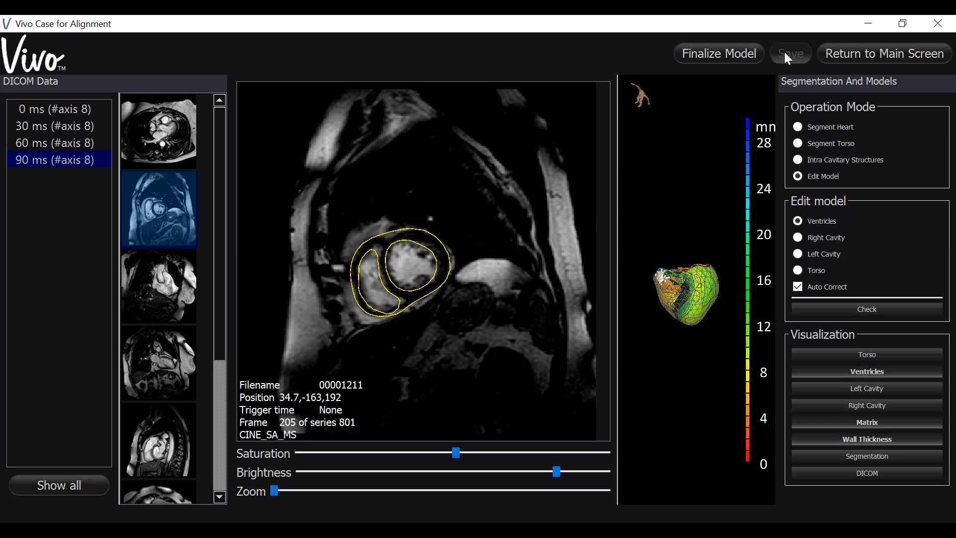